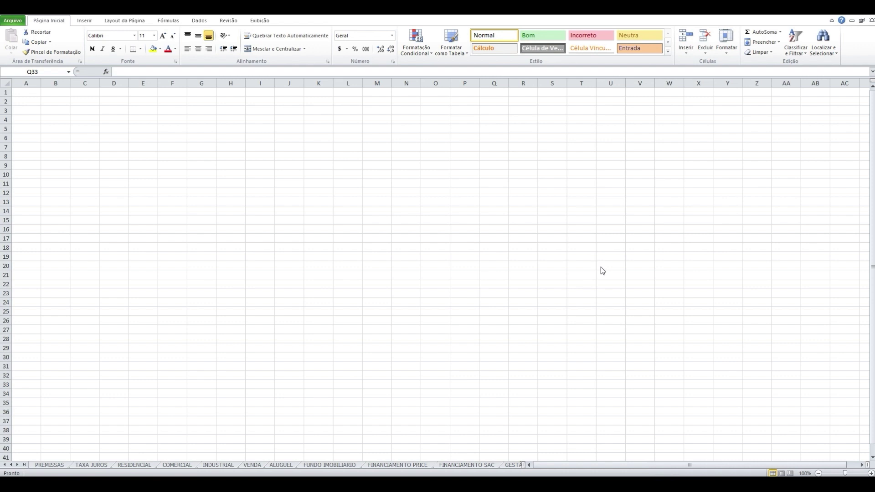
Step: Look through the workbook's sheets in order, from PREMISSAS to GESTÃO DE OBRAS
left_click(48, 465)
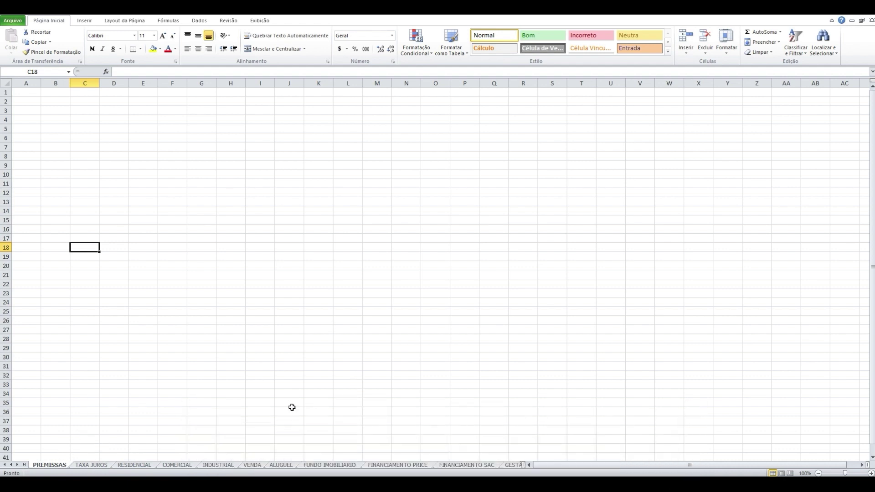
left_click(93, 465)
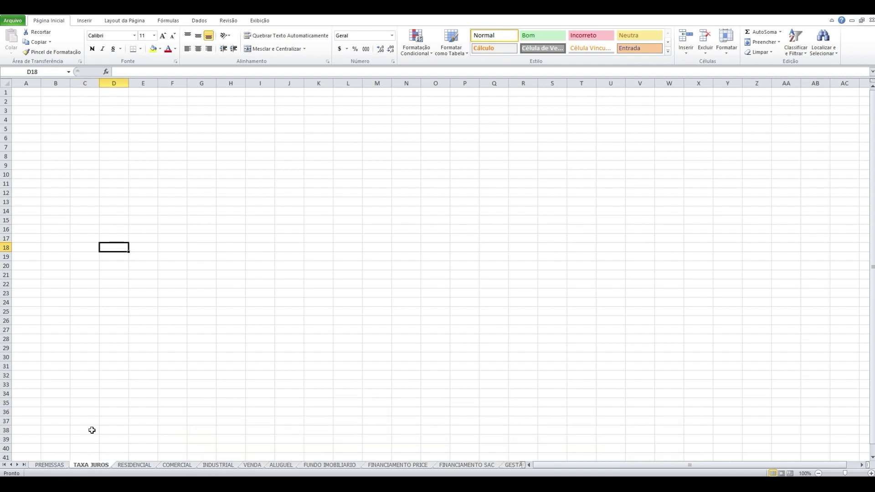
left_click(148, 466)
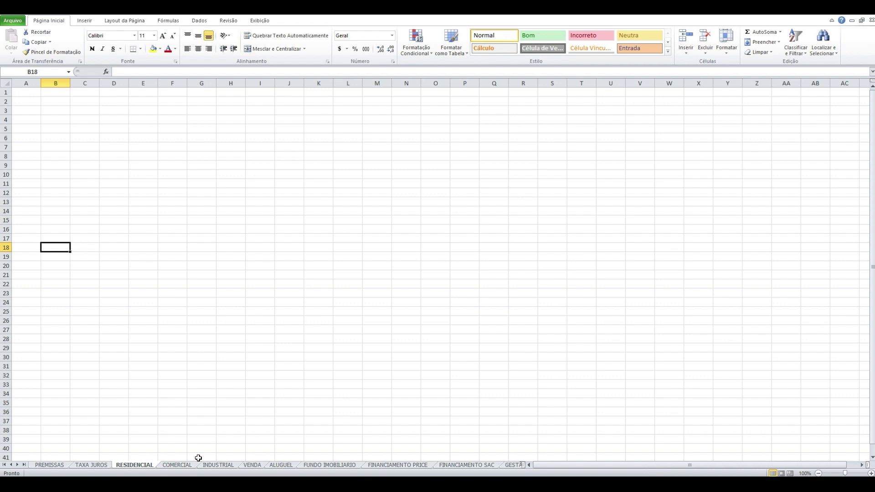
left_click(173, 466)
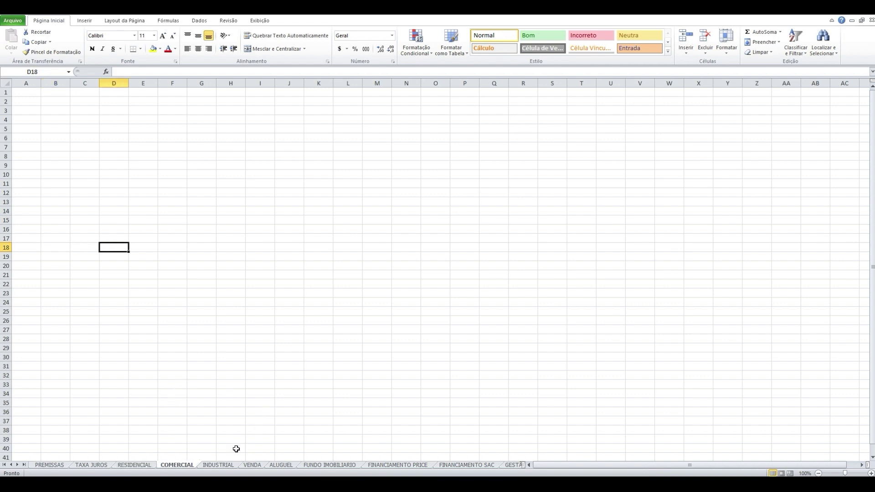
left_click(228, 464)
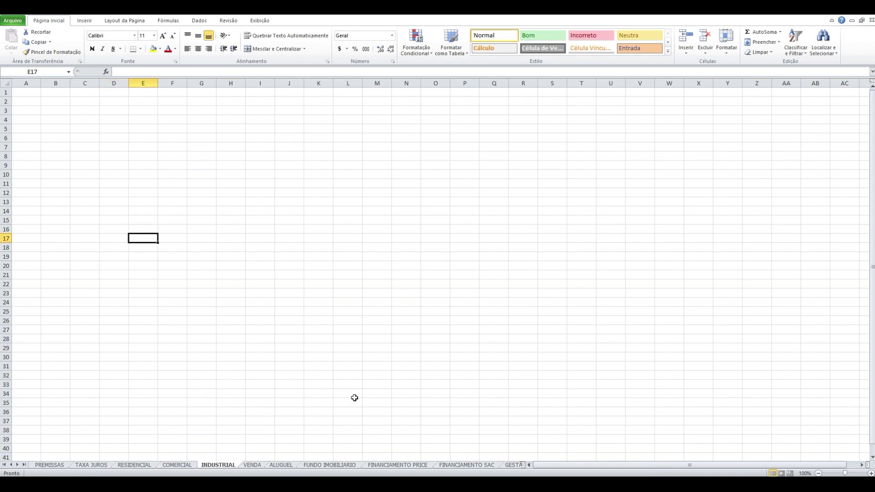
left_click(254, 465)
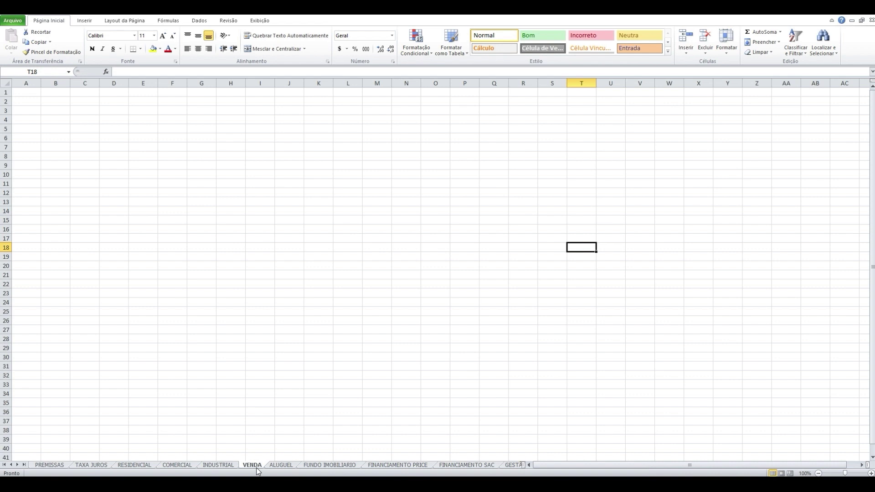
left_click(270, 466)
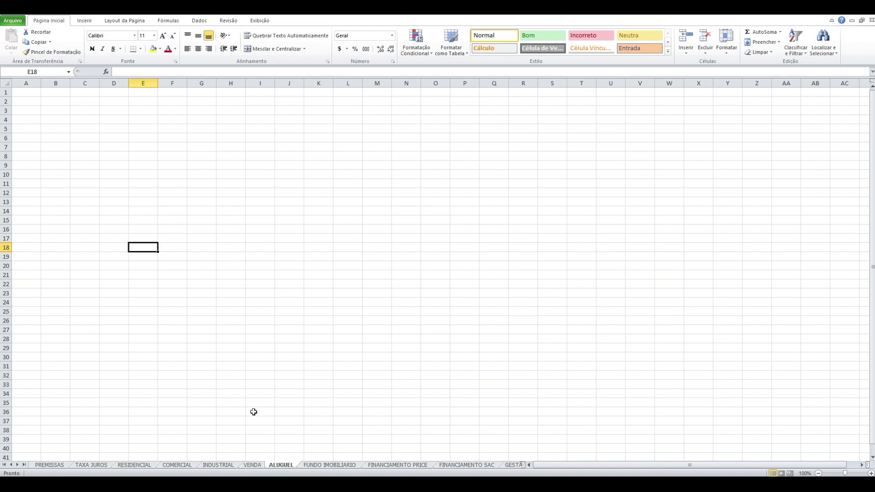
left_click(330, 466)
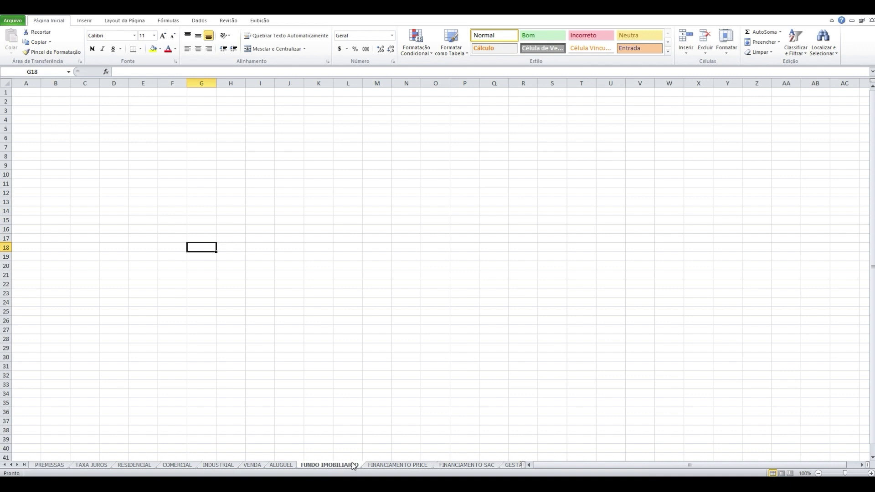
left_click(378, 466)
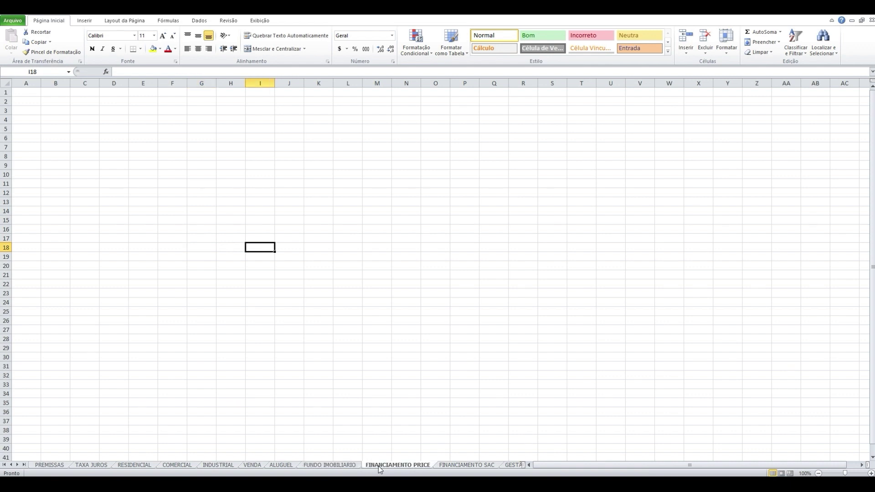
left_click(463, 465)
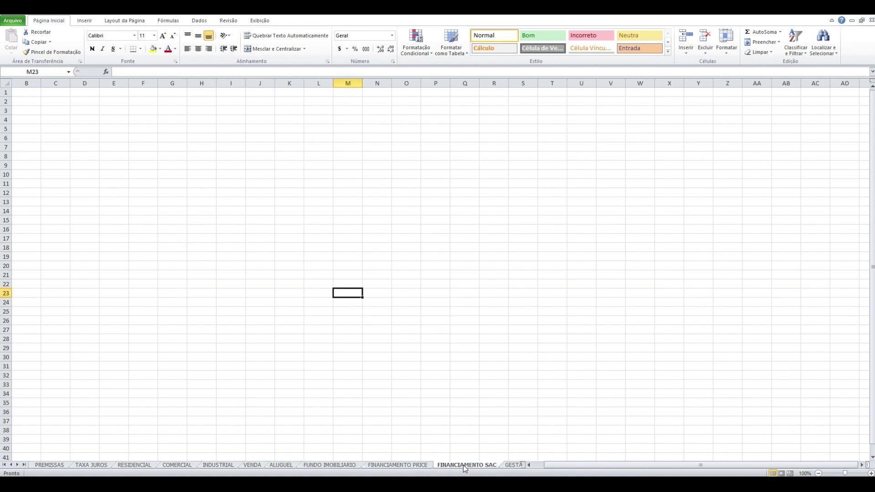
left_click(512, 464)
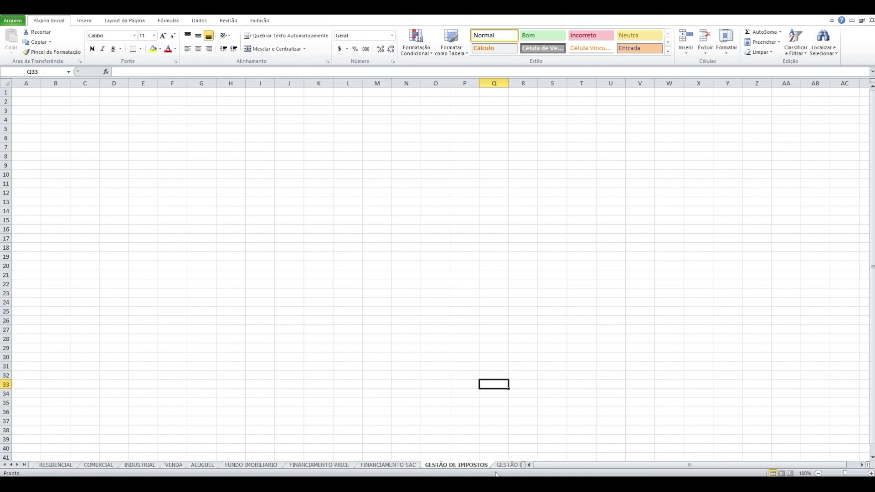
left_click(502, 466)
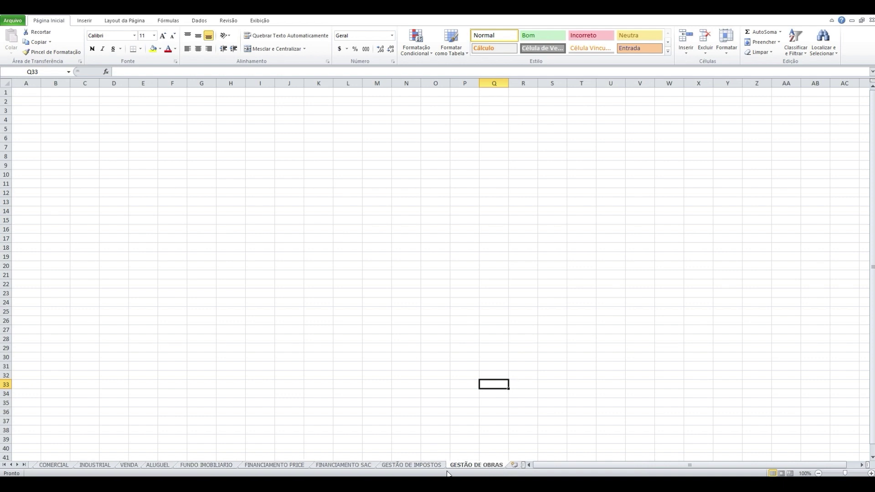
Step: On the PREMISSAS sheet, enter the labels RENDA ATIVA in A2 and RENDA PASSIVA in A3
left_click(13, 465)
double_click(14, 465)
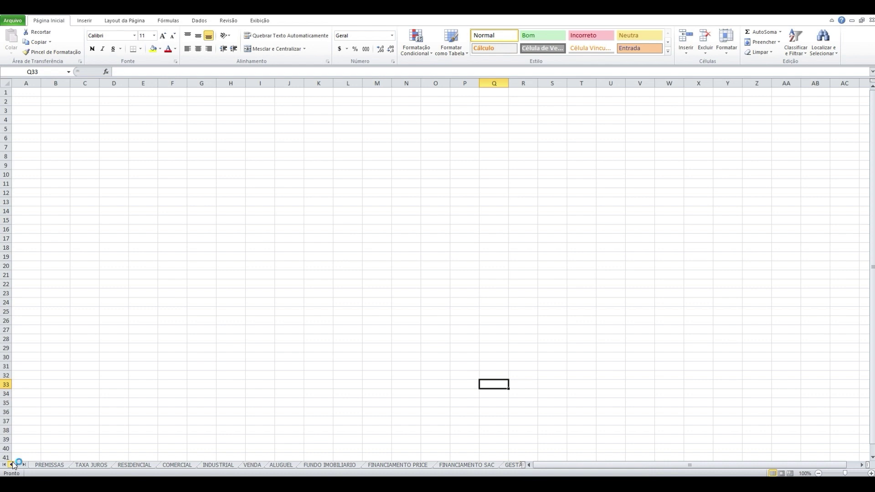
left_click(51, 465)
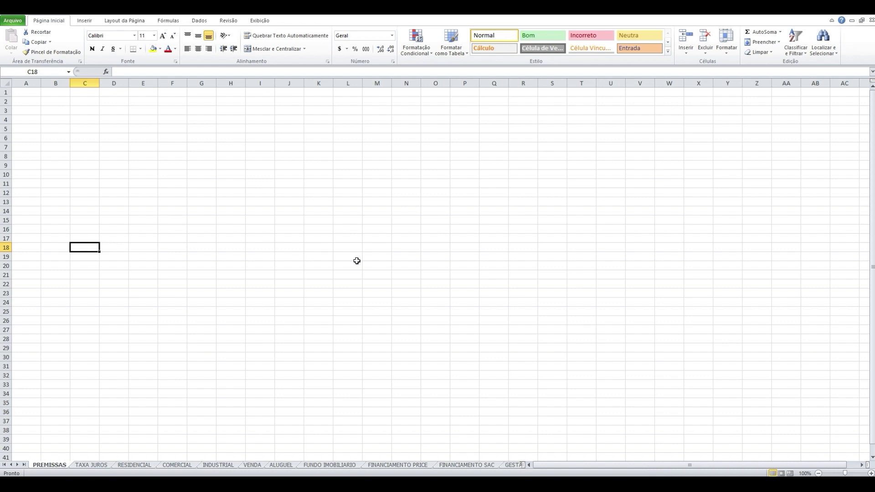
key("Up")
key("Up")
key("Up")
key("Up")
key("Up")
key("Up")
key("Up")
key("Up")
key("Up")
key("Up")
key("Up")
key("Up")
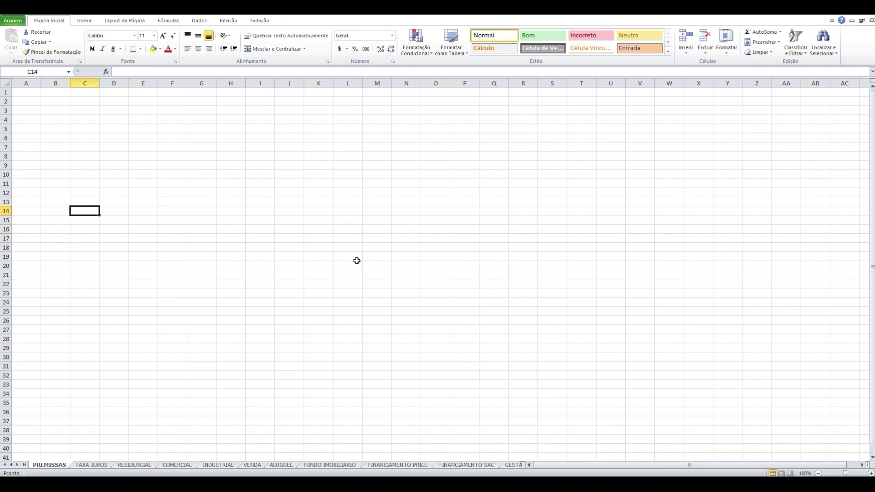
key("Up")
key("Up")
key("Up")
key("Up")
key("Up")
key("Left")
key("Left")
key("Right")
key("Down")
key("Left")
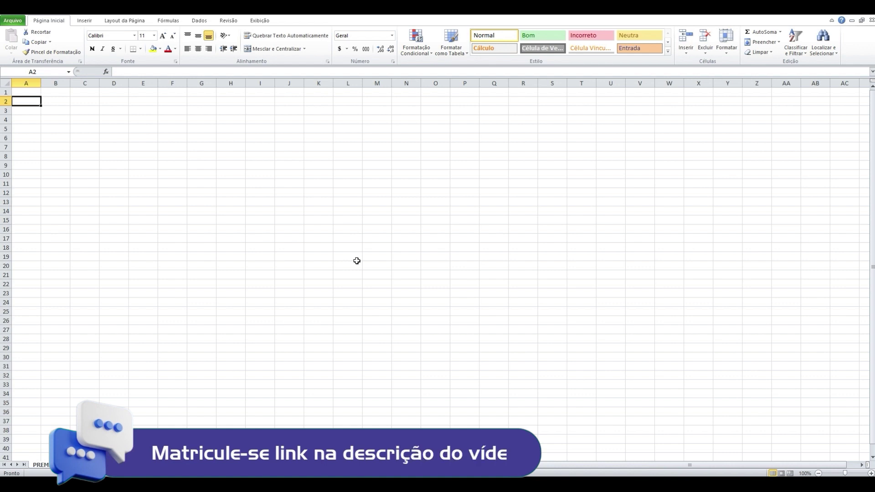
type("RENDA ATIV")
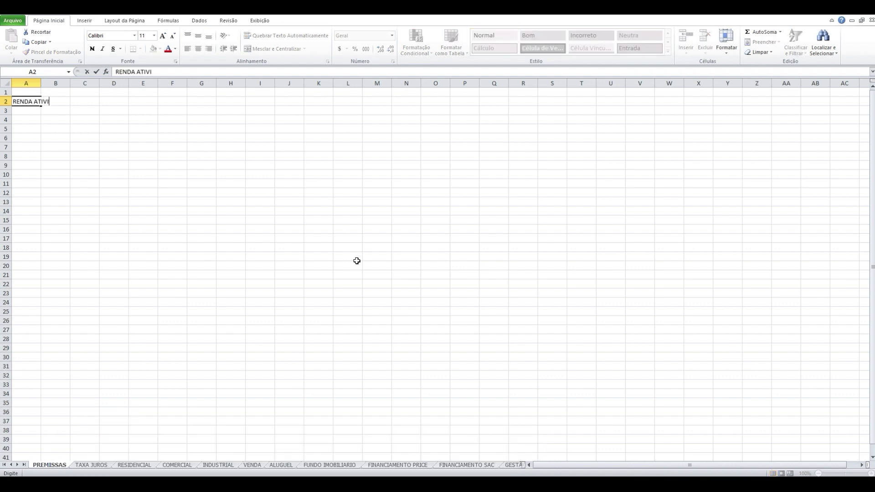
type("A")
key("Return")
type("RENDA PASSIVA")
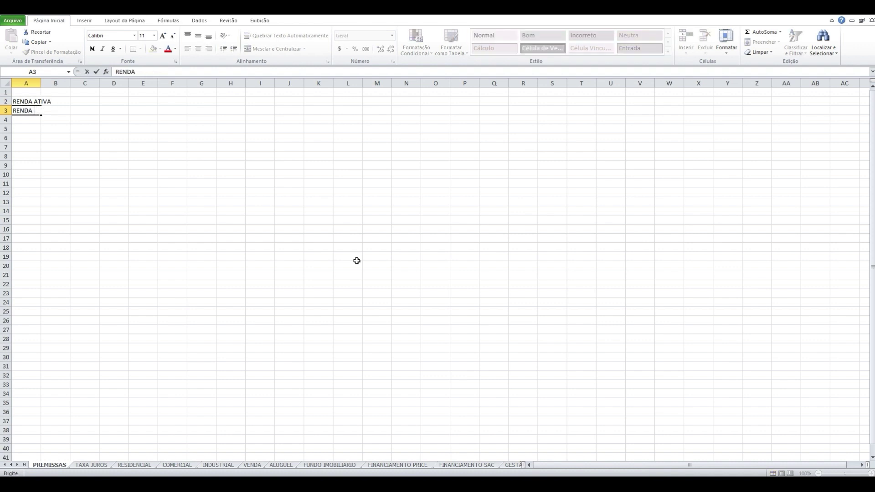
key("Return")
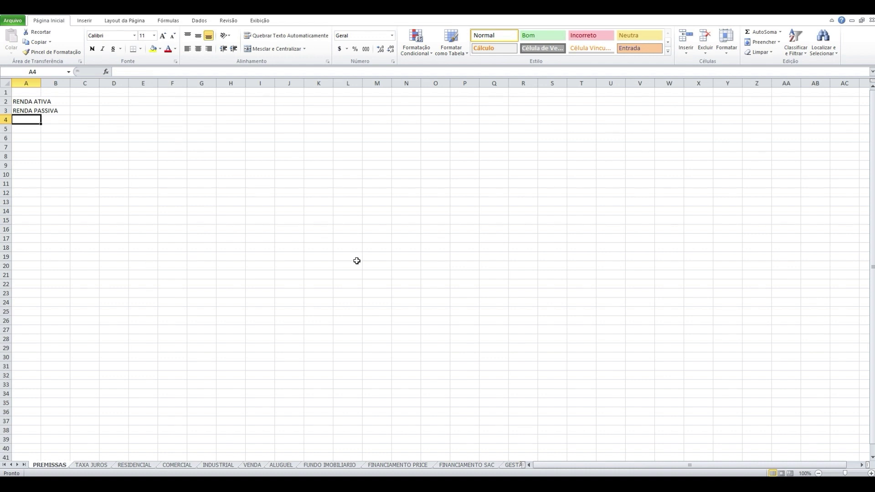
Step: Merge and centre B2:F2 and enter "QUE COMPRAR E VENDER IMOVEIS OU CONTRUIR E VENDER IMOVEIS"
left_click_drag(59, 102, 166, 103)
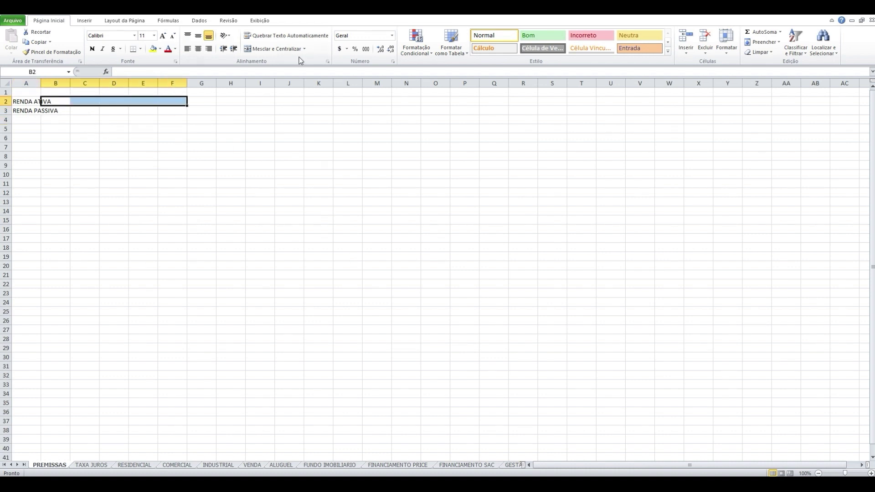
left_click(273, 49)
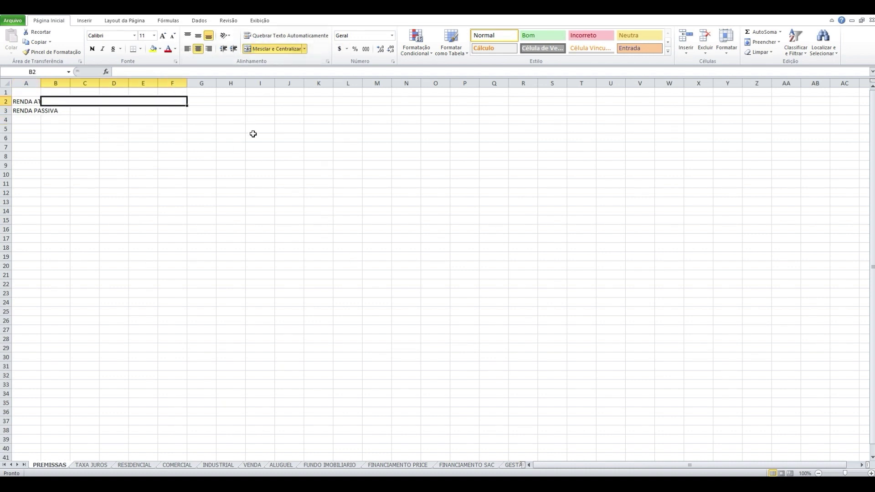
type("QUE COMPRA")
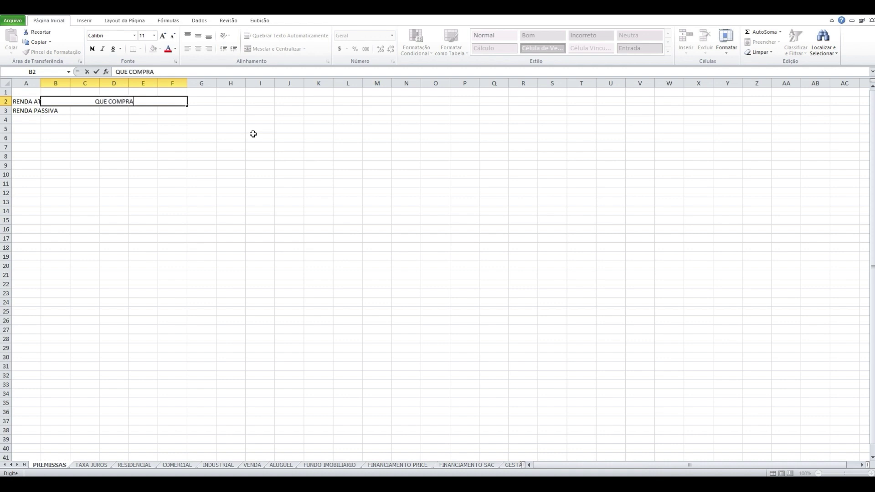
type("R E VENDER IMOVEIS,")
key("BackSpace")
type("OU CONTR")
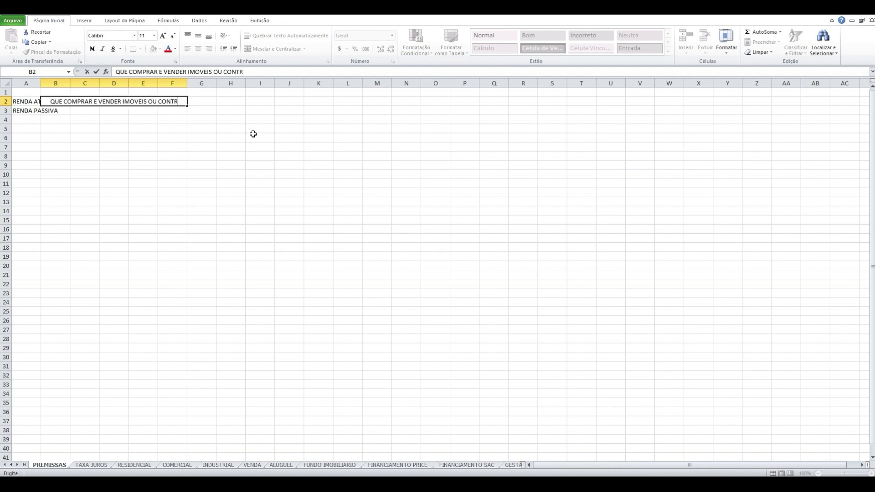
type("UIR E VENDER IMOVEIS")
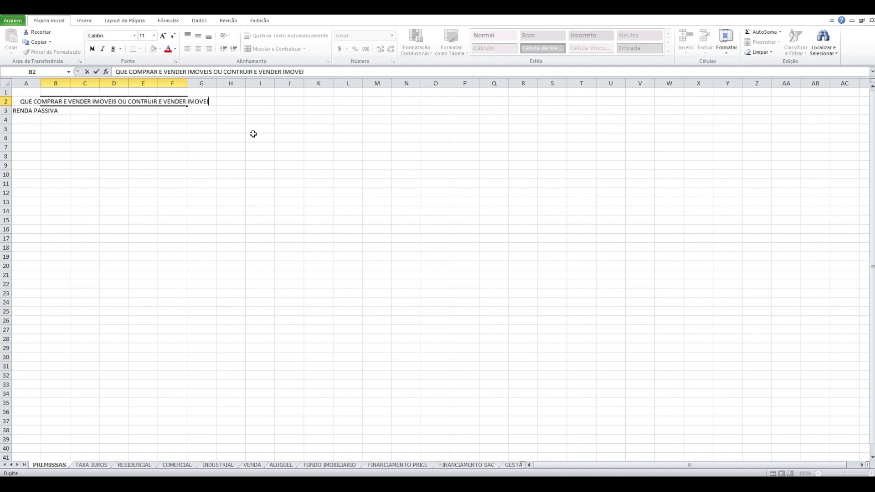
key("Return")
Step: Extend the merged, centred RENDA ATIVA description to column J and widen column A to fit its labels
left_click_drag(101, 101, 294, 101)
left_click(276, 51)
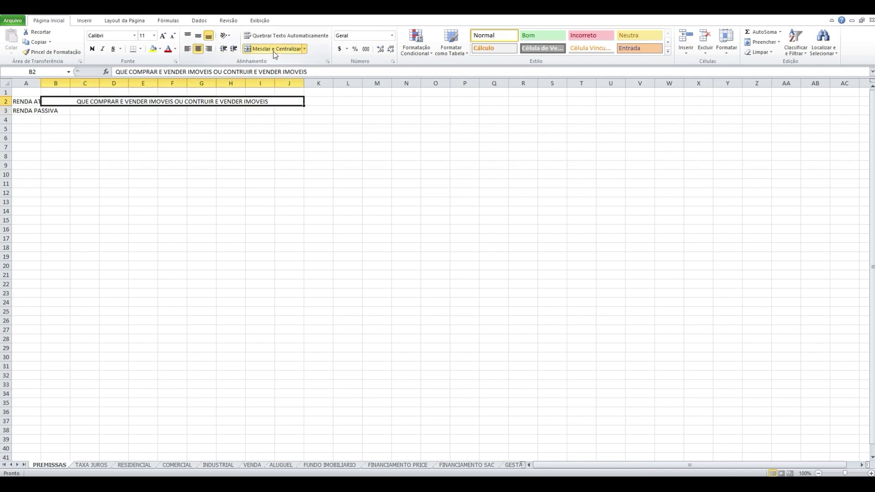
left_click(318, 174)
left_click_drag(41, 84, 60, 83)
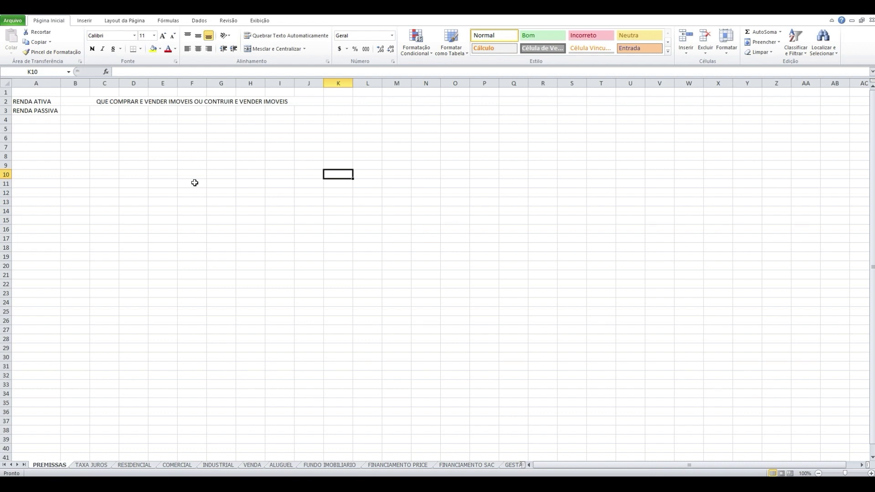
Step: Merge and centre eight cells from B3 and enter "TER VARIOS INVESTIMENTOS QUE VÃO GERAR UMA RENDA SEM A NECESSIDADE DO INVESTIMENTO DE TEMPO"
left_click_drag(74, 111, 280, 111)
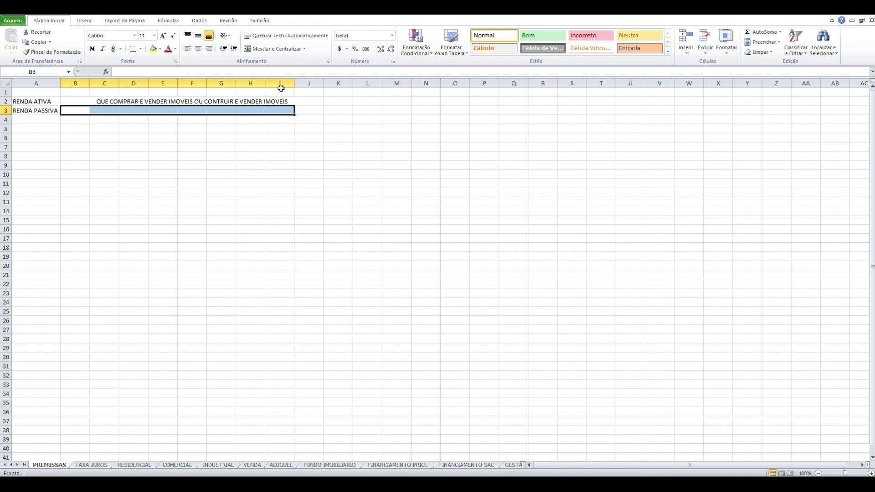
left_click(261, 48)
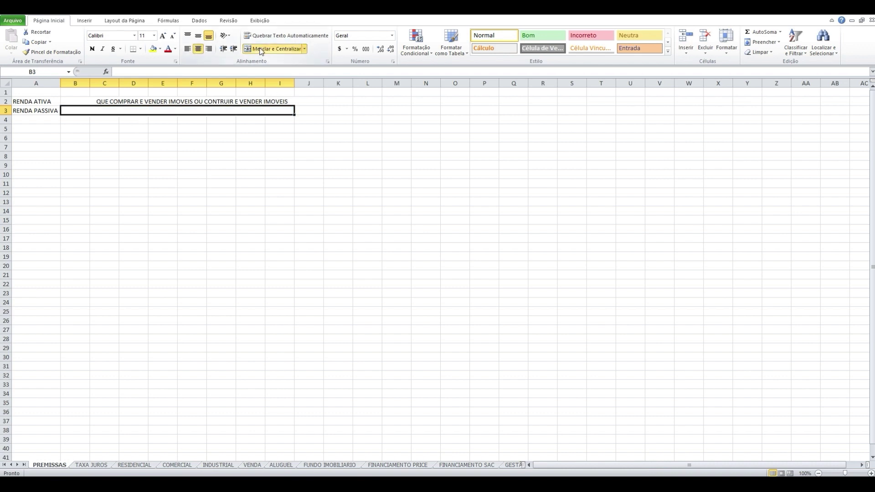
type("TER VARIOS")
key("BackSpace")
key("BackSpace")
key("BackSpace")
type("IOS INVESTIMENTOS QUE VÃO GERAR UMA RENDA SEM A N")
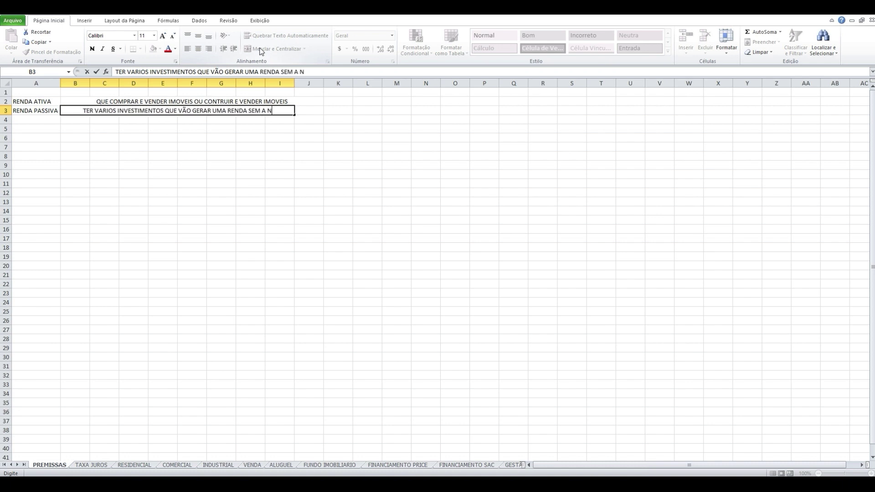
type("SSIDADE DO INVESTIMENTO DE TEMPO")
key("Return")
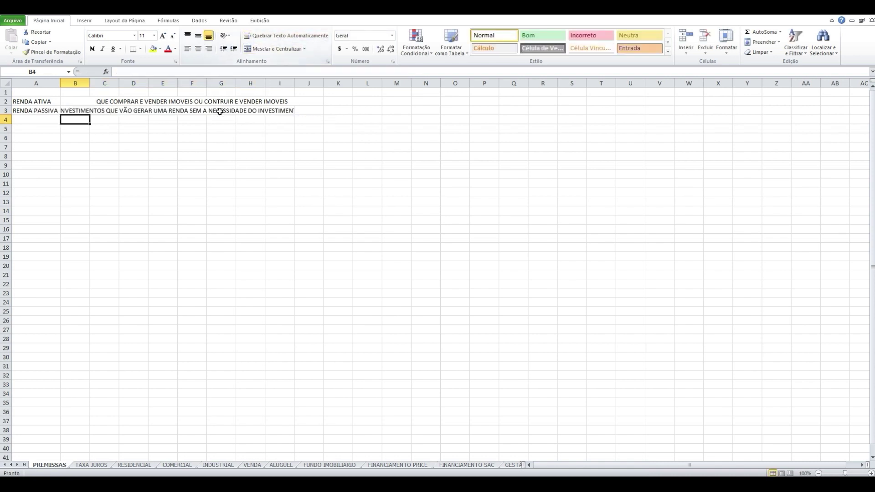
Step: Extend the merged, centred descriptions in rows 2 and 3 so that both span columns B to N
left_click_drag(113, 110, 424, 110)
left_click(275, 48)
left_click(360, 192)
left_click_drag(73, 101, 423, 102)
left_click(270, 49)
left_click(367, 193)
left_click_drag(422, 115, 105, 125)
left_click(221, 137)
left_click_drag(422, 115, 78, 111)
left_click(273, 49)
left_click(273, 50)
left_click(273, 51)
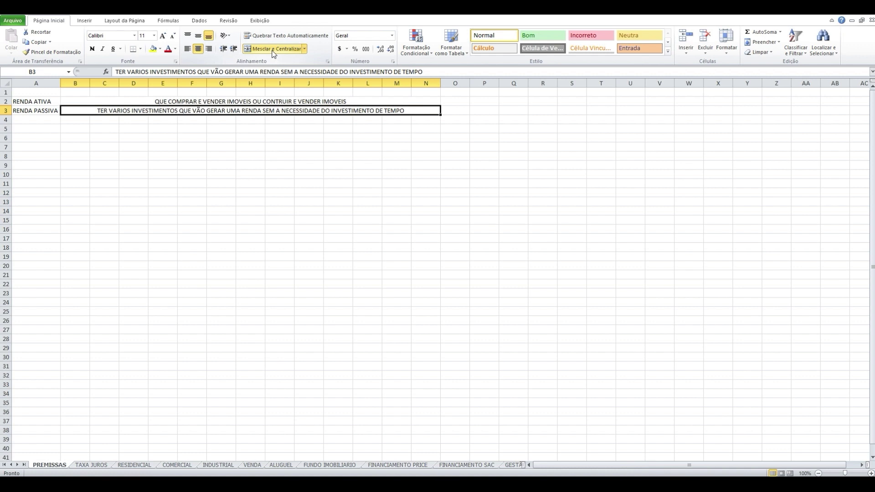
left_click(307, 209)
Step: Apply all borders to the RENDA ATIVA and RENDA PASSIVA table in A2:N3
left_click_drag(48, 101, 229, 111)
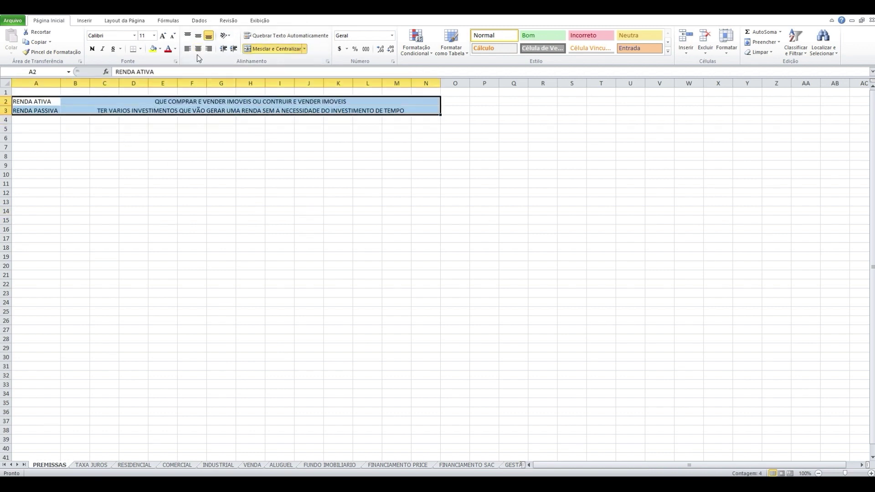
left_click(141, 50)
left_click(165, 121)
left_click(234, 174)
left_click(57, 179)
Step: Enter the heading RENDA ATIVA in A6 and the label OBJETIVO in A8
left_click_drag(43, 101, 43, 133)
left_click(45, 136)
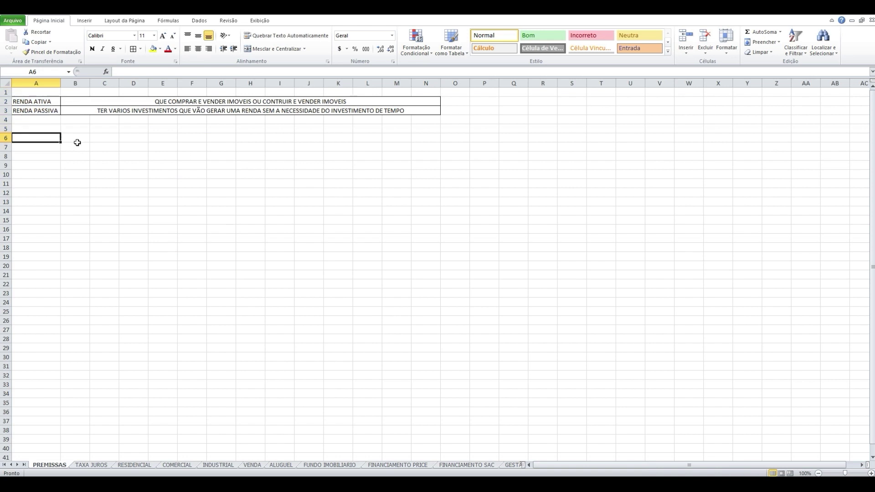
type("REN")
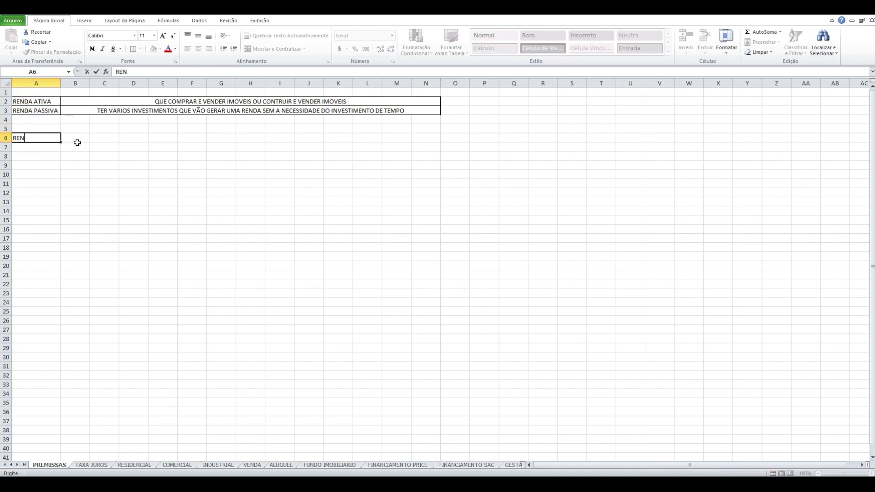
type("DA ATIVA")
key("Return")
key("Return")
type("OBJETIVO")
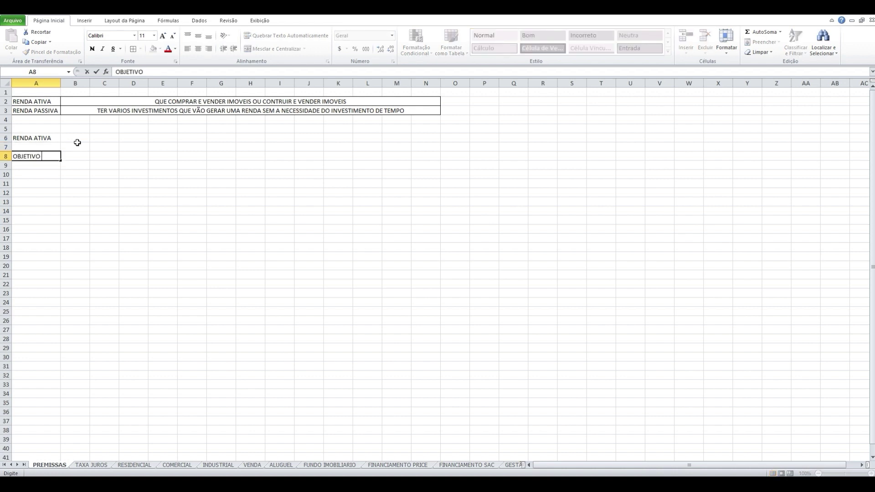
key("Return")
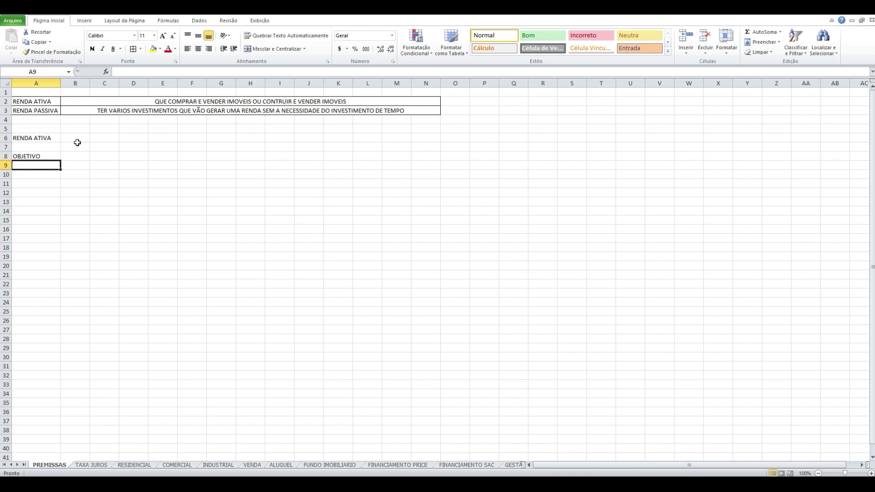
Step: Enter the labels RENDA MENSAL in A9 and RENDA ANUAL in A10, under OBJETIVO
type("RENDA MENSAL")
key("Return")
type("RENDA AN")
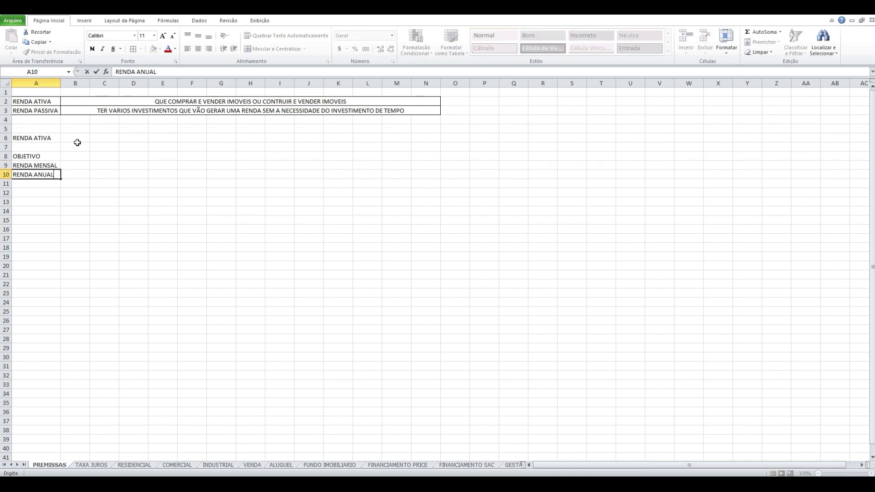
type("UAL")
key("Return")
Step: Enter 30.000 as the RENDA MENSAL target in B9
left_click(35, 168)
left_click(83, 165)
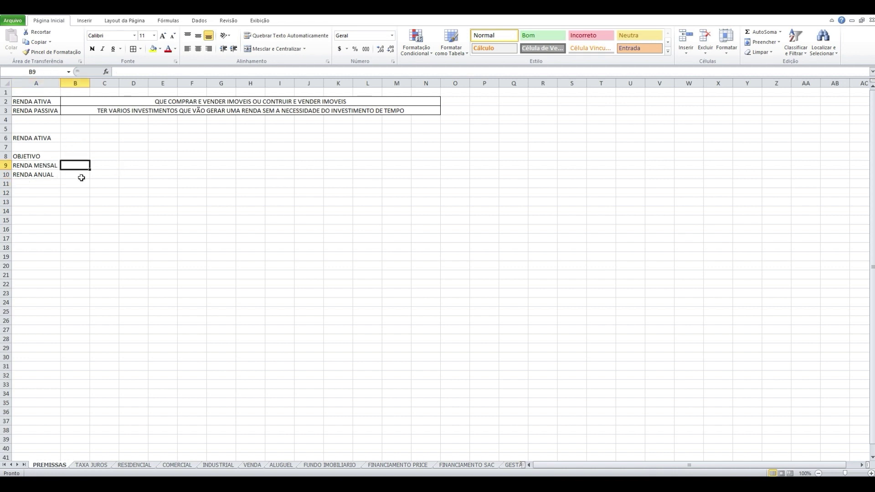
type("30.000,")
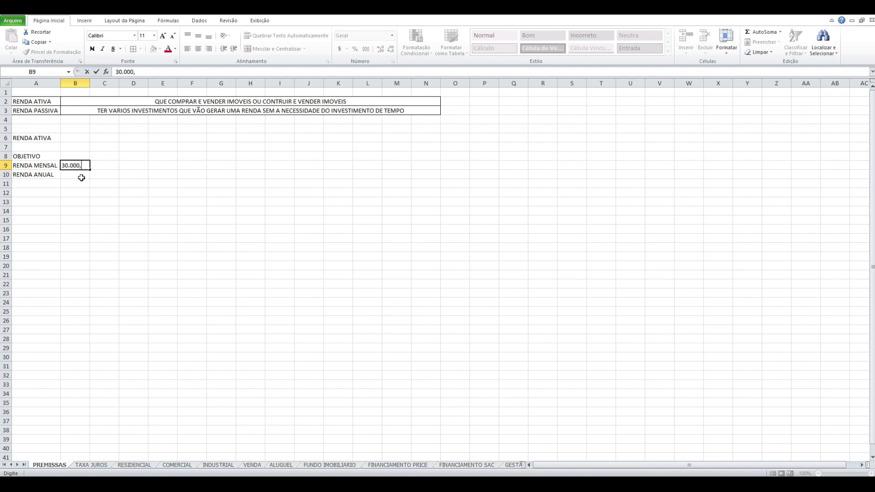
left_click(81, 178)
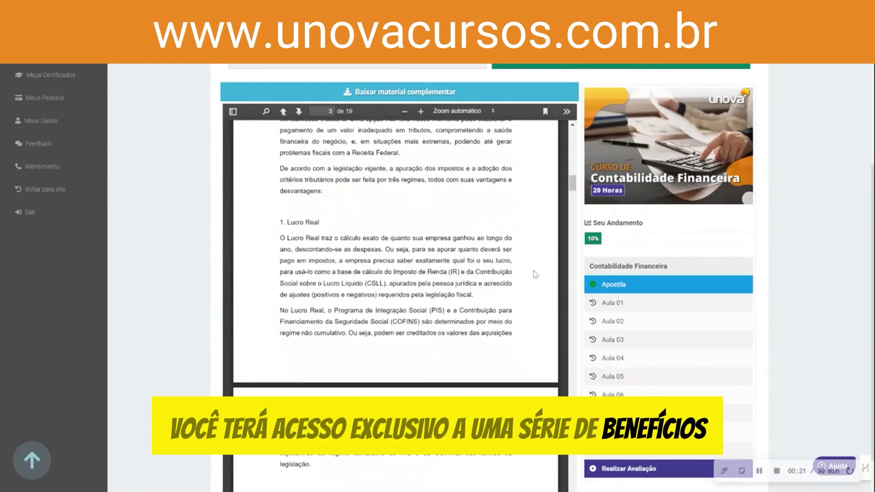
Step: In the Unova Cursos student area, play the Aula 01 video of Contabilidade Financeira with the sound muted and open Aula 02
scroll(535, 274, "up", 20)
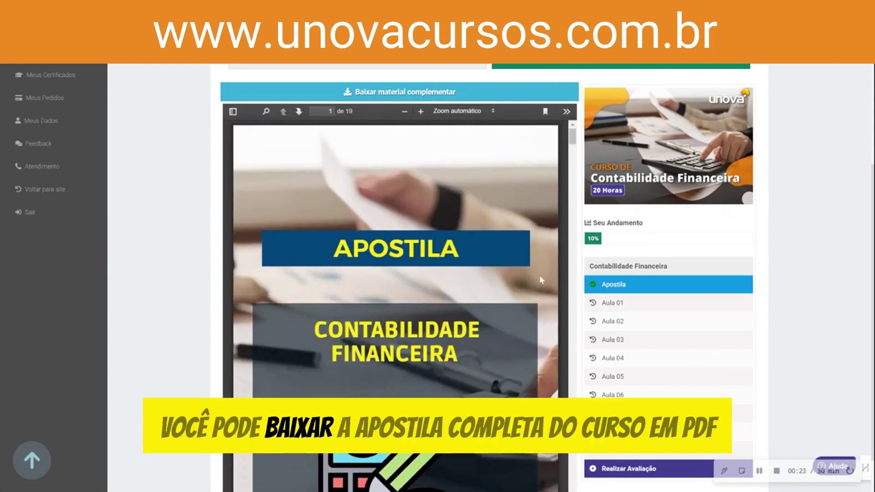
left_click(616, 307)
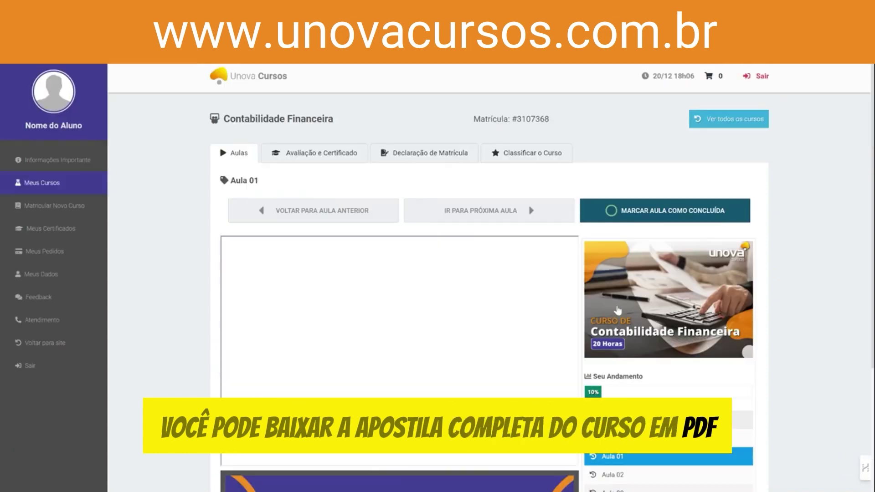
scroll(618, 309, "down", 1)
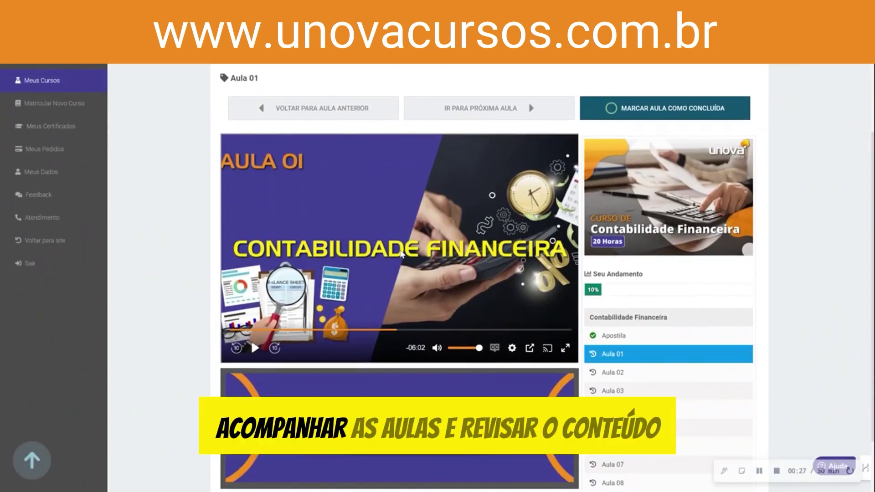
left_click(401, 276)
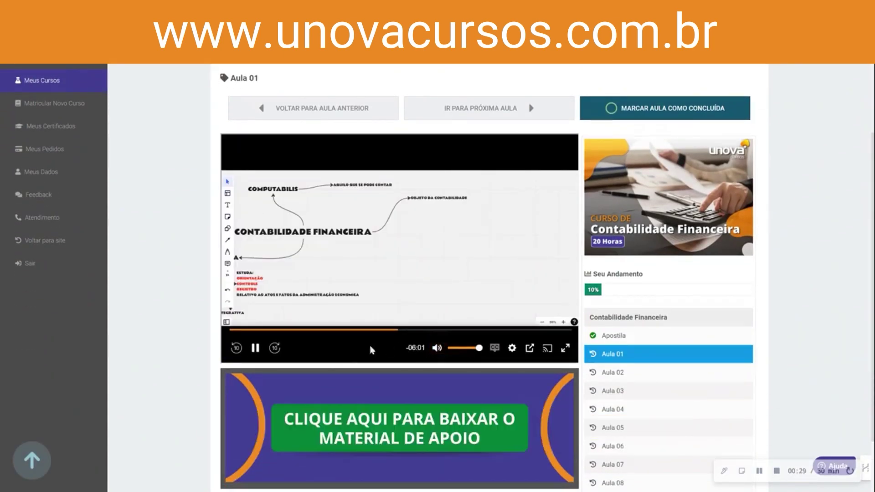
left_click(451, 348)
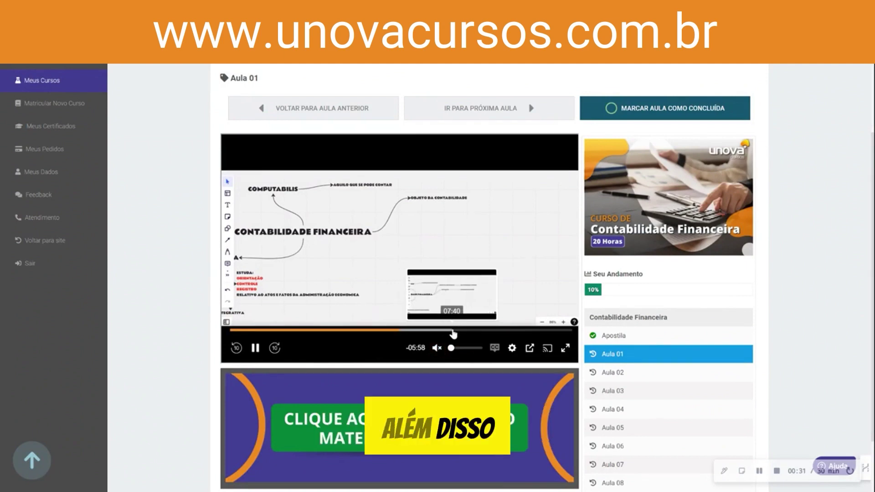
left_click(616, 375)
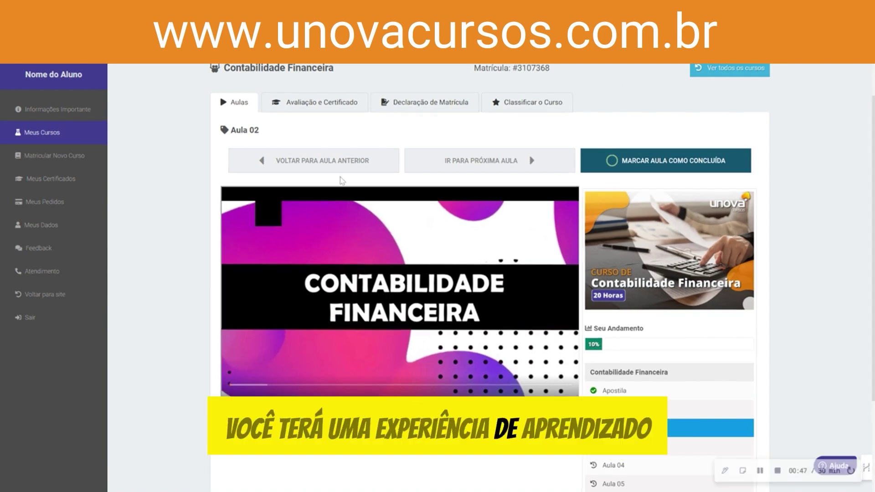
Step: Open Meus Cursos and look through the courses in progress and the completed ones
scroll(356, 196, "up", 2)
left_click(48, 194)
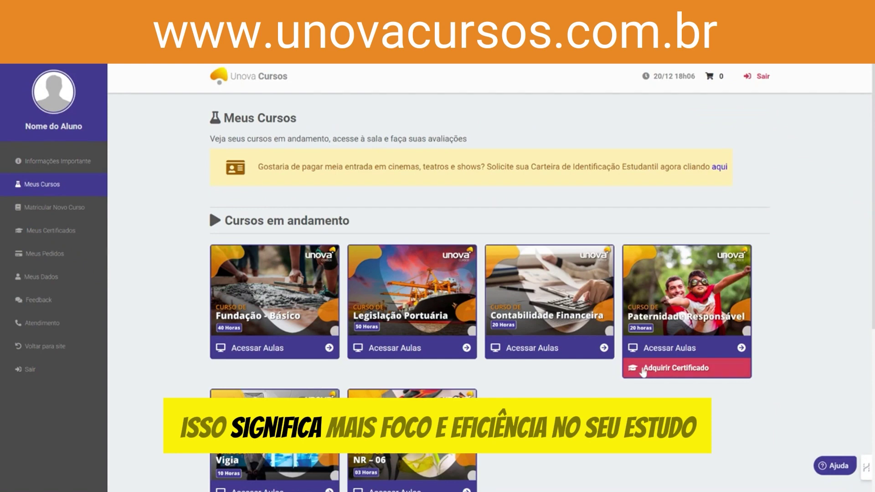
scroll(653, 368, "down", 1)
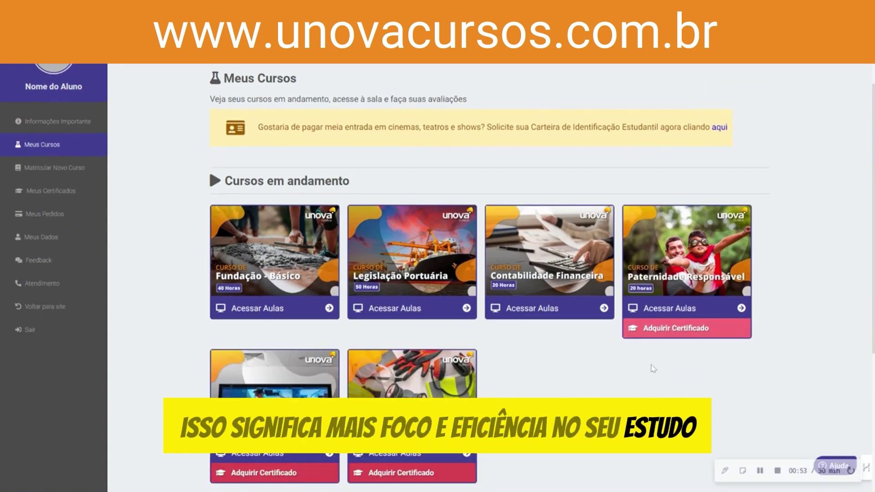
scroll(653, 368, "down", 5)
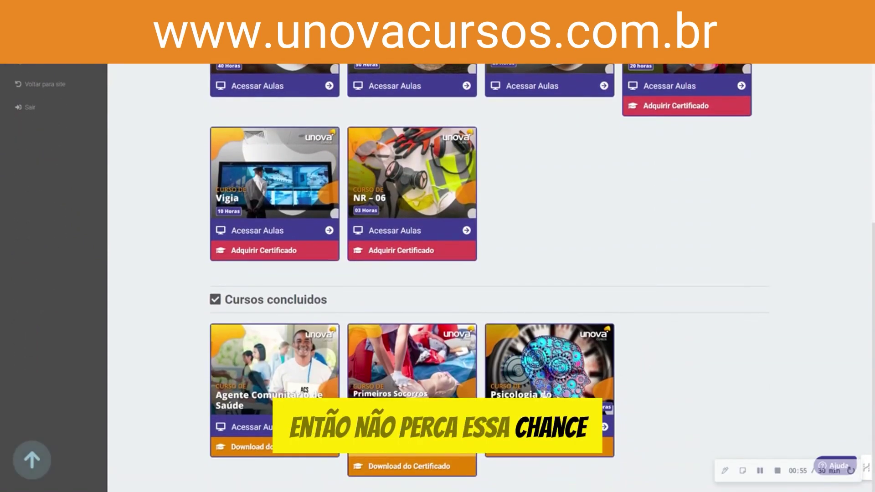
scroll(292, 455, "up", 6)
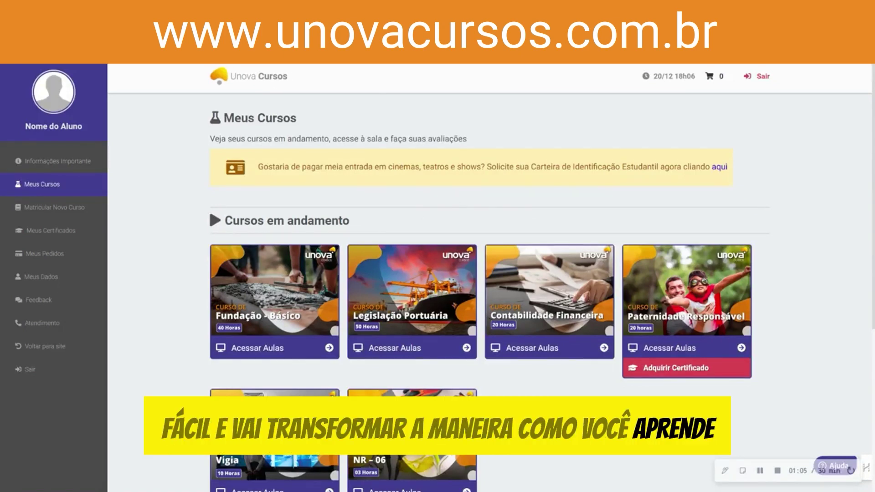
Step: Go to the Unova Cursos home page and look through the most accessed courses
key("alt+Left")
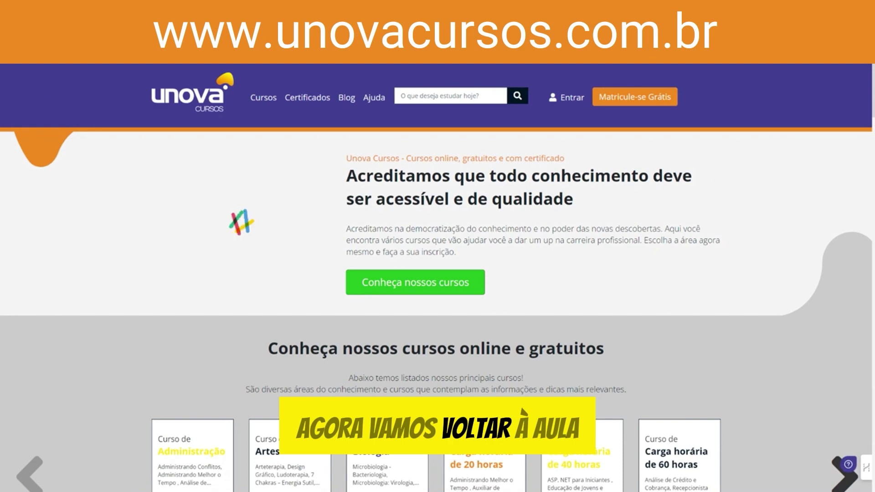
scroll(438, 273, "down", 4)
scroll(434, 199, "down", 10)
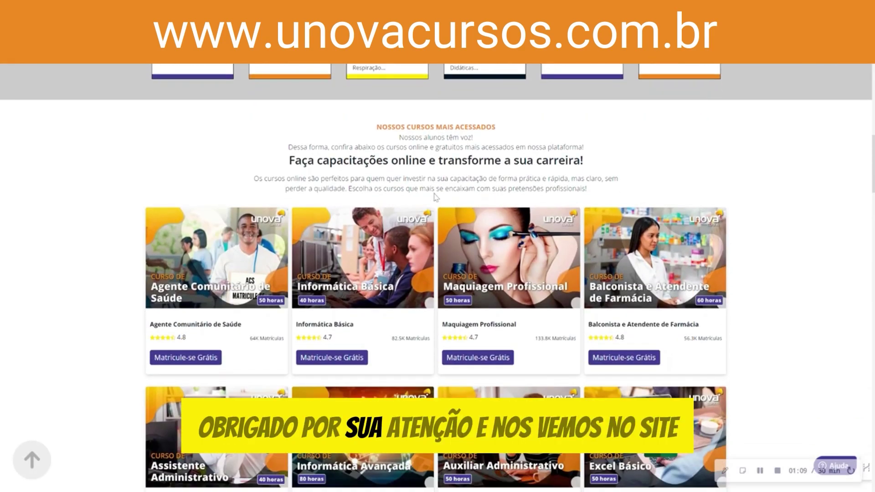
scroll(435, 198, "down", 1)
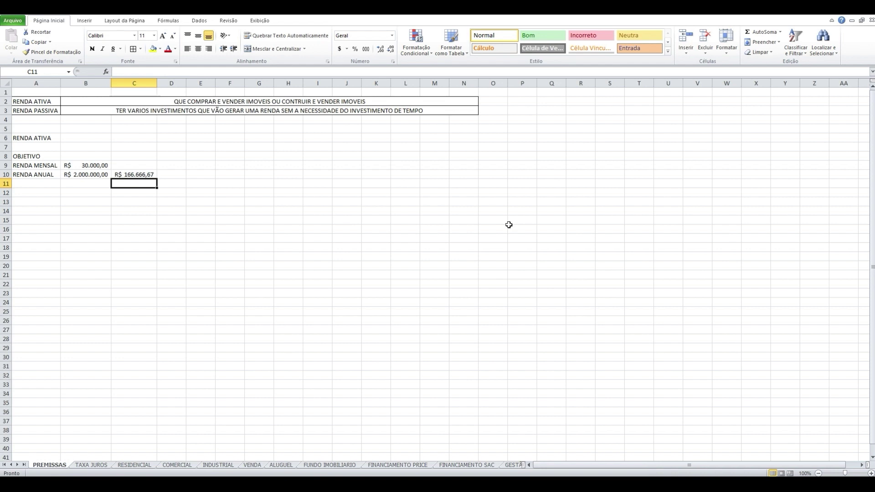
left_click(148, 178)
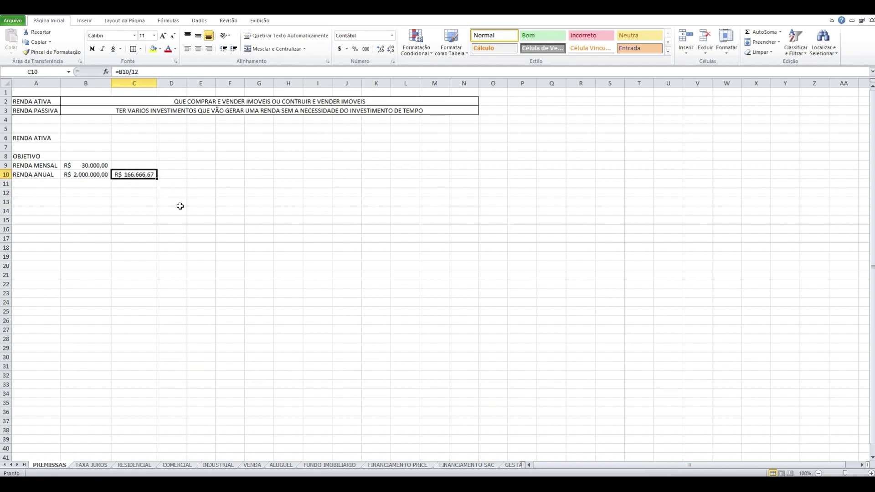
left_click(148, 181)
left_click(94, 163)
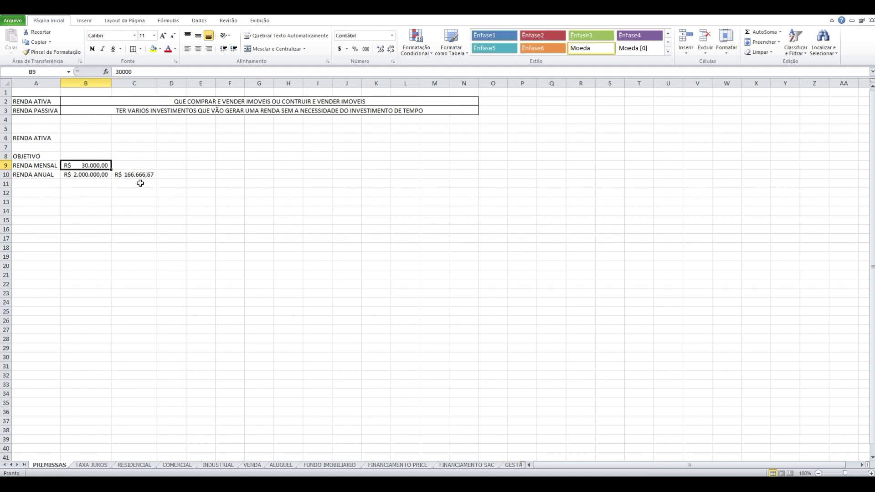
left_click(163, 182)
Step: Enter the label VALOR DO IMOVEL in A12, below the income objectives
left_click(90, 194)
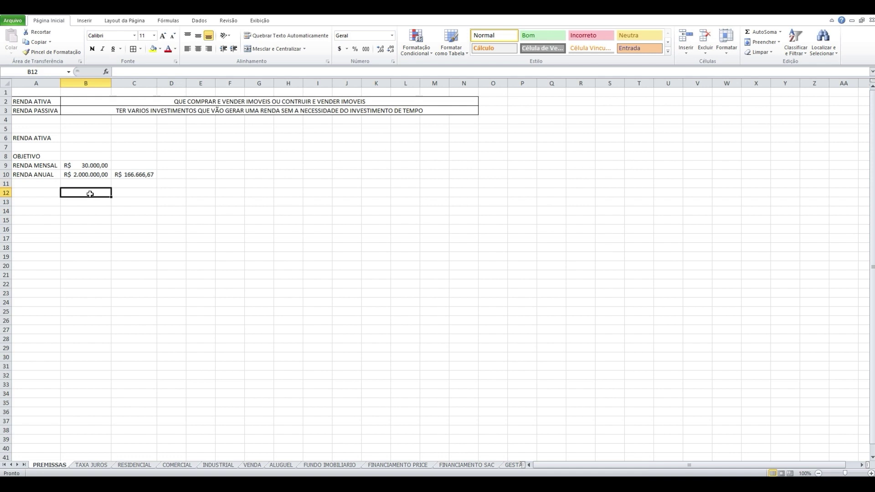
left_click(41, 192)
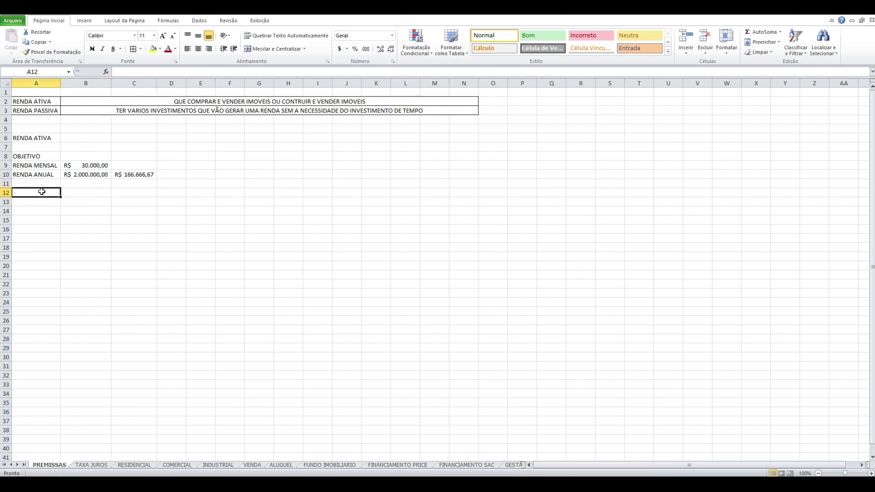
type("QU")
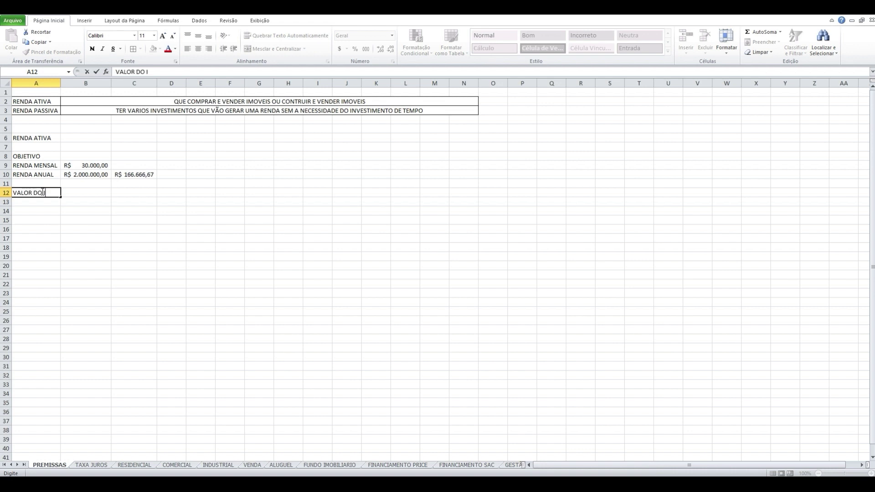
key("Return")
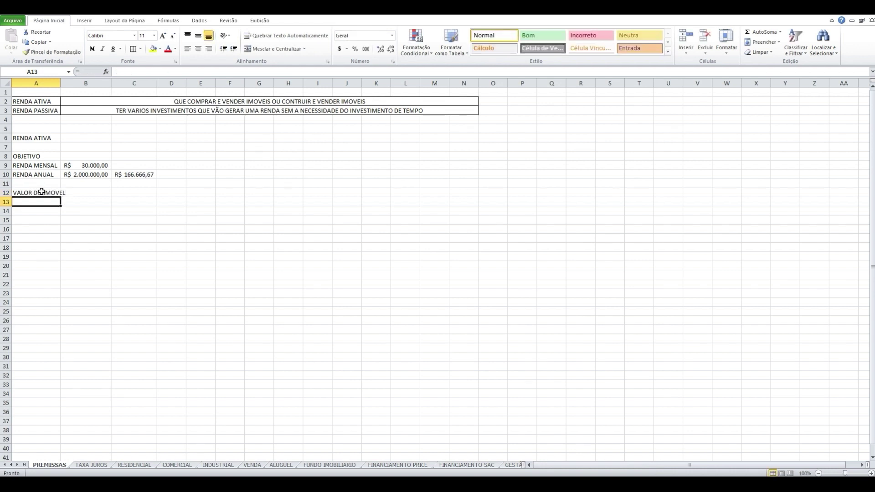
left_click(76, 194)
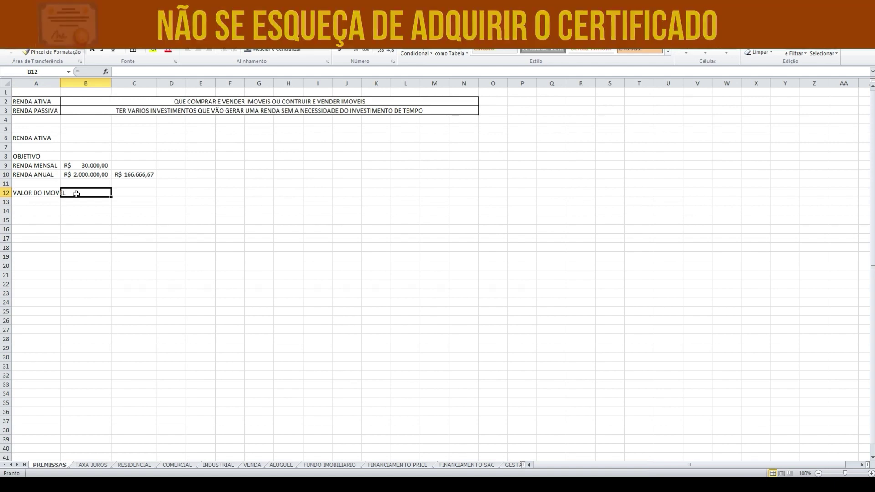
left_click(77, 202)
Step: Merge and centre the RENDA ATIVA heading across A6:C6
left_click(46, 175)
left_click(53, 140)
left_click_drag(52, 139, 132, 137)
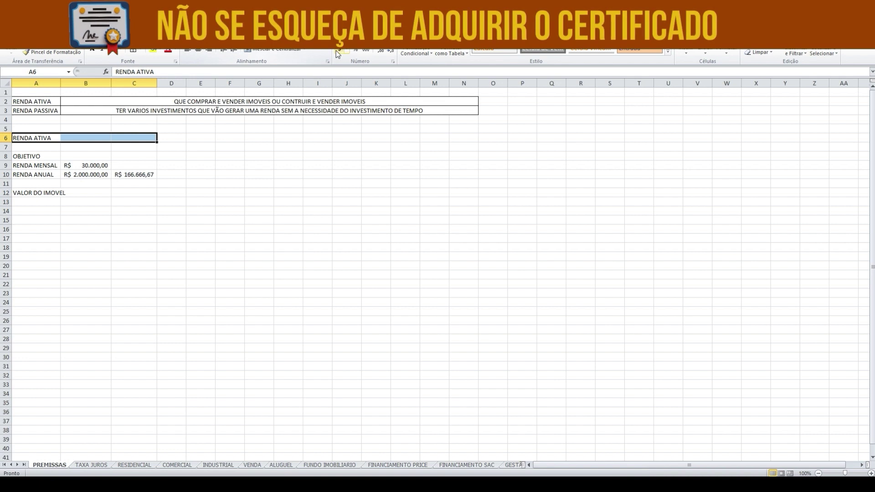
left_click(276, 51)
Step: Delete the monthly equivalent formula in C10, beside the RENDA ANUAL amount
left_click(85, 156)
left_click(133, 192)
left_click(91, 166)
left_click(110, 192)
left_click(128, 165)
left_click(128, 174)
key("Delete")
left_click(134, 220)
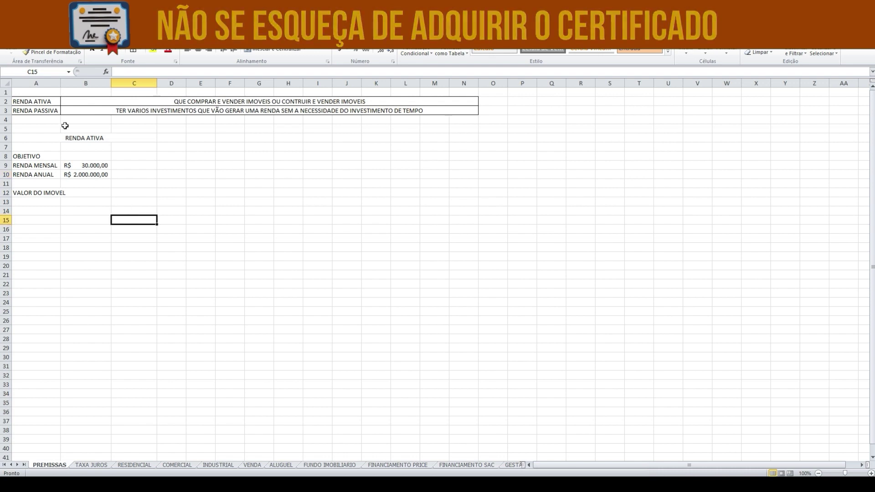
Step: Widen column A so that the VALOR DO IMOVEL label fits
left_click_drag(60, 83, 69, 83)
left_click(56, 197)
left_click(92, 200)
left_click(91, 195)
left_click(92, 199)
left_click(91, 192)
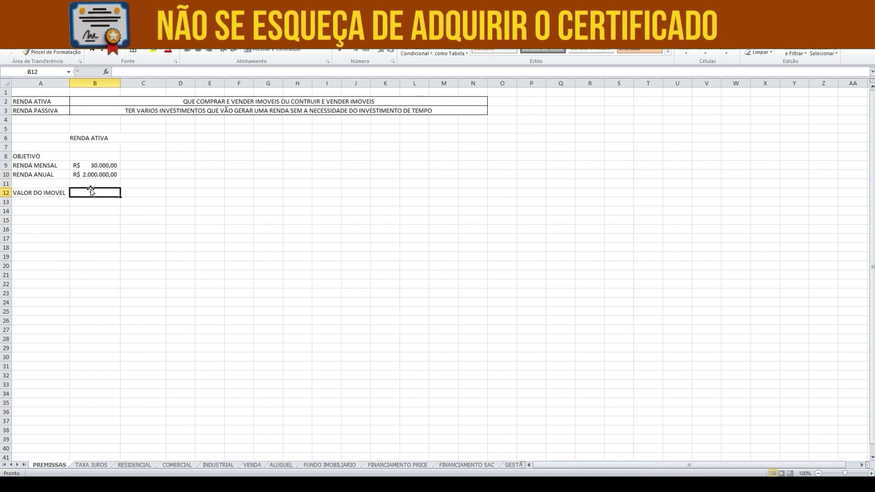
Step: Enter 500000 as the VALOR DO IMOVEL amount in B12 and format it as R$ accounting currency
type("50")
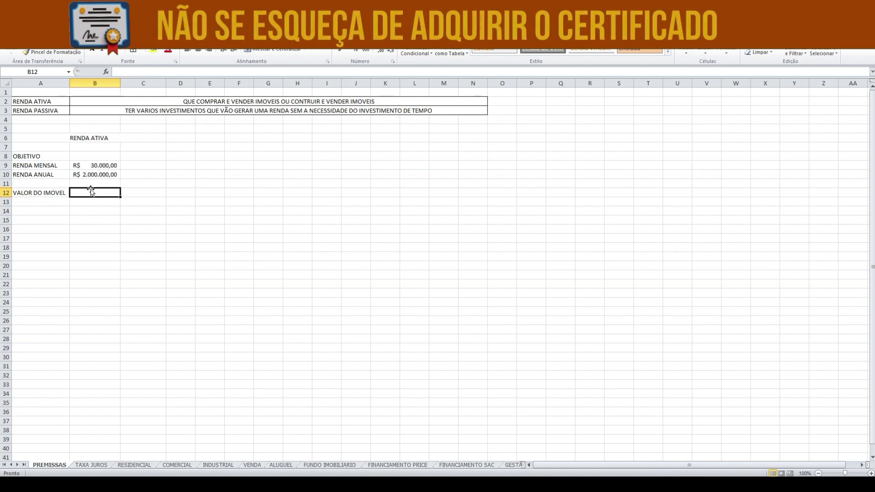
type("0000")
key("Return")
left_click(97, 191)
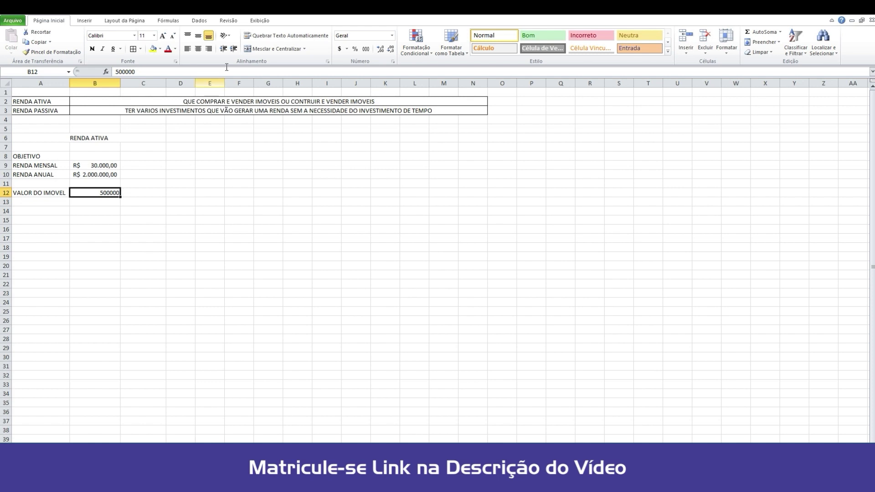
left_click(339, 49)
left_click(280, 201)
left_click(240, 101)
left_click(205, 199)
left_click(124, 139)
left_click(143, 183)
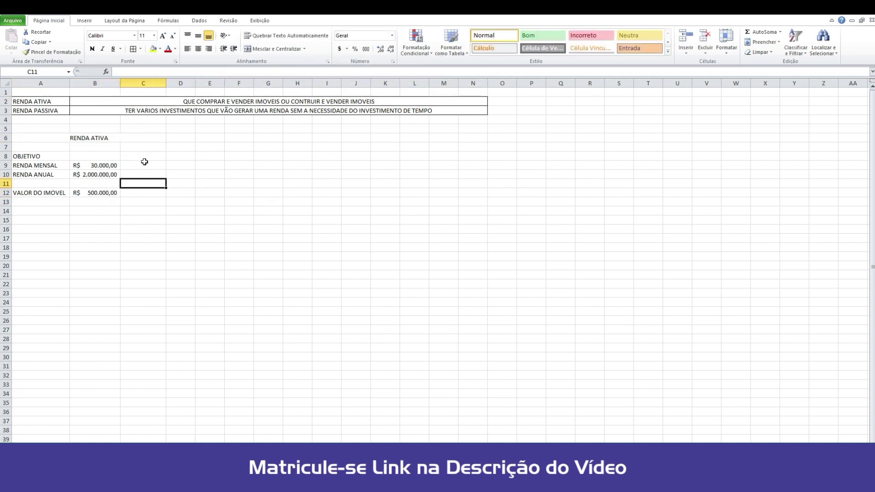
Step: Extend the merged RENDA ATIVA heading in row 6 to read RENDA ATIVA - COMPRAR E VENDER
left_click(123, 138)
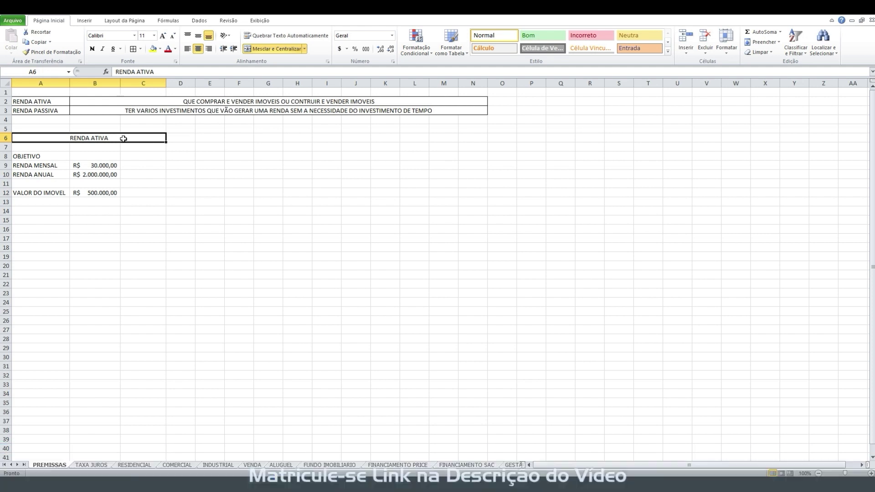
double_click(123, 139)
type("- COMPRAR E VENDER")
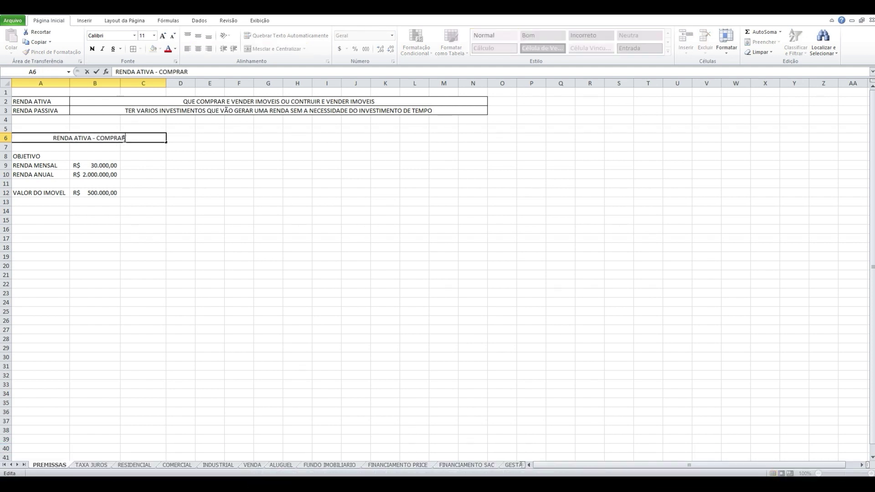
key("Return")
left_click(179, 179)
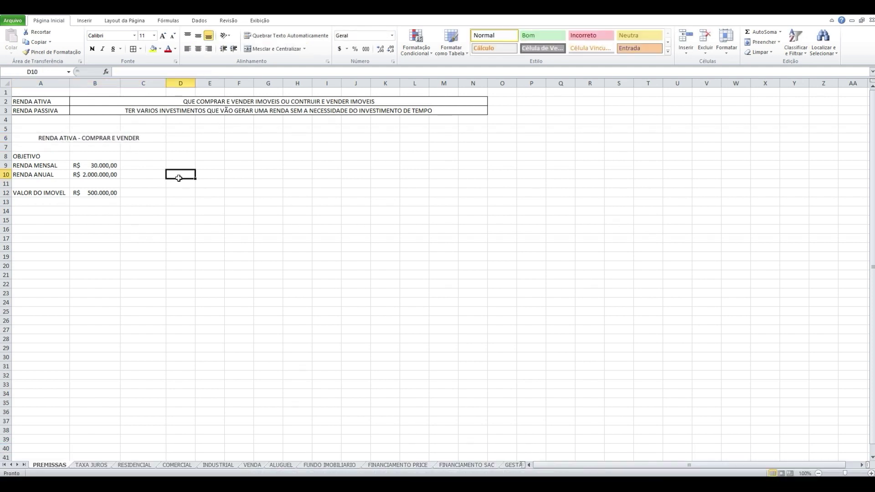
Step: Change the label in A12 to VALOR VENAL DO IMOVEL and autofit column A to it
left_click_drag(54, 138, 72, 191)
left_click(75, 209)
left_click(58, 203)
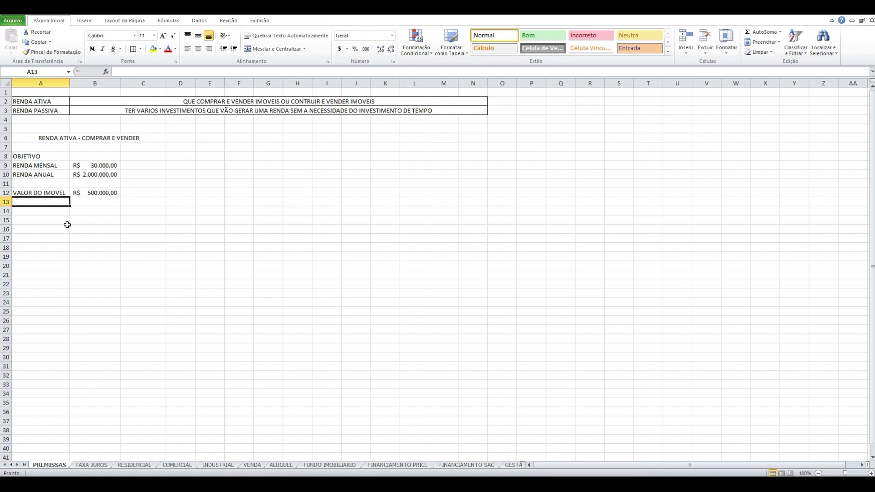
left_click(50, 192)
double_click(45, 192)
type("VENAL")
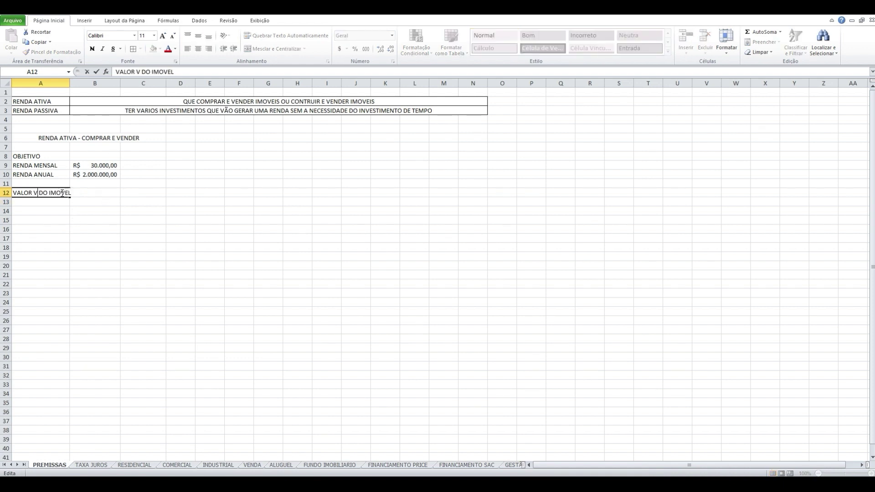
key("Return")
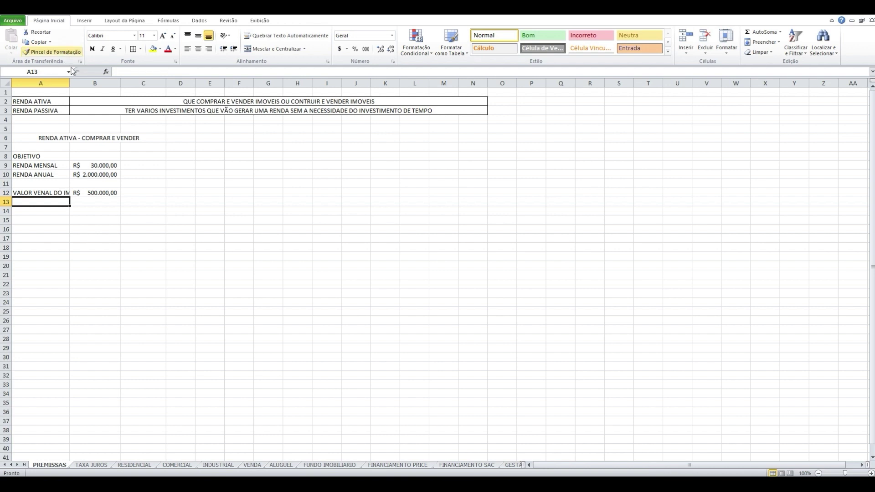
double_click(70, 83)
Step: Add a VALOR DE COMPRA row in A13 with the formula =B12-150000 in B13
type("VALOR DE COMPRA")
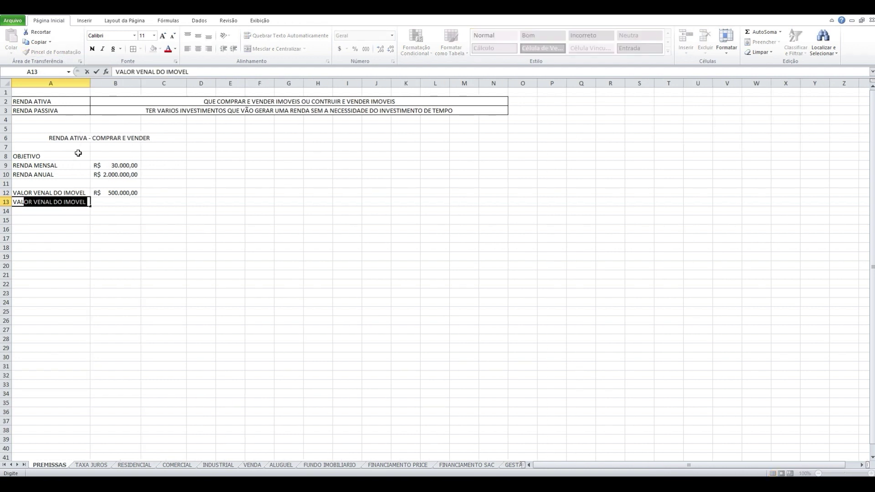
key("Tab")
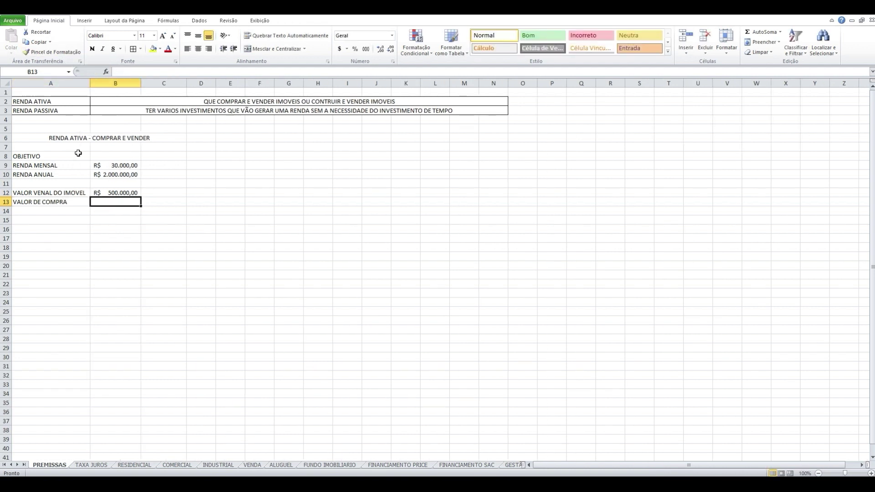
type("=")
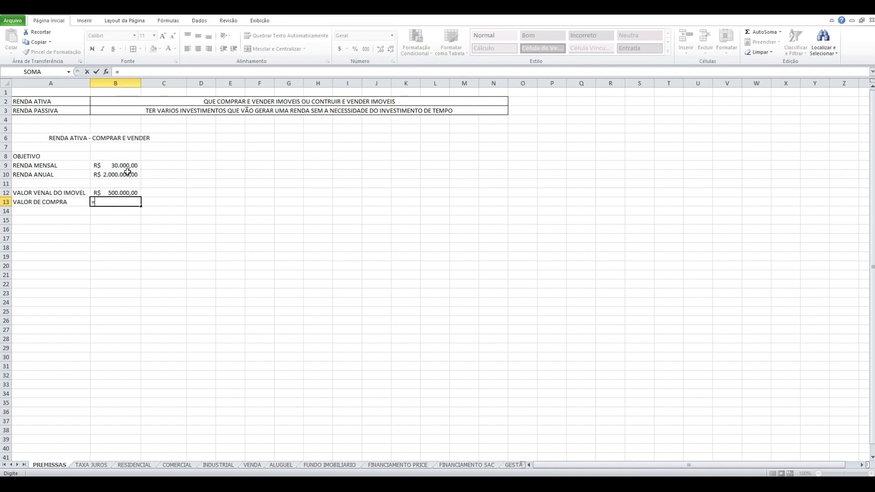
left_click(131, 195)
type("-")
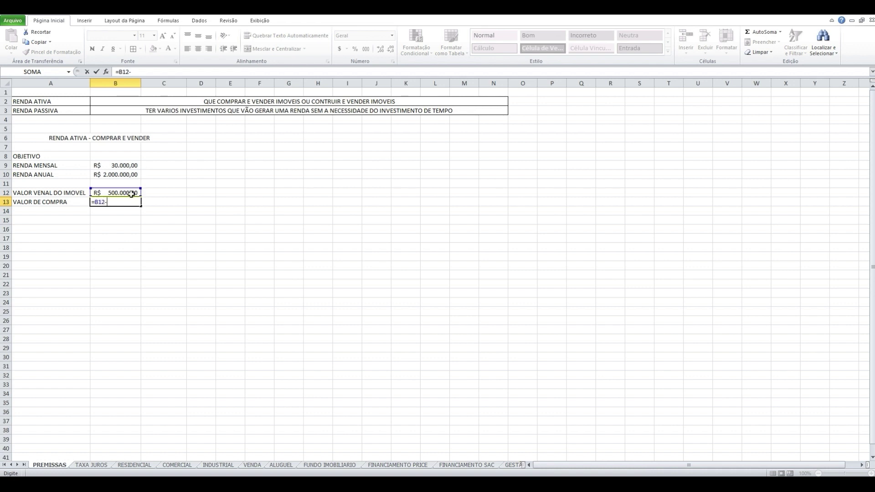
type("150000")
key("Return")
left_click(119, 218)
left_click(130, 202)
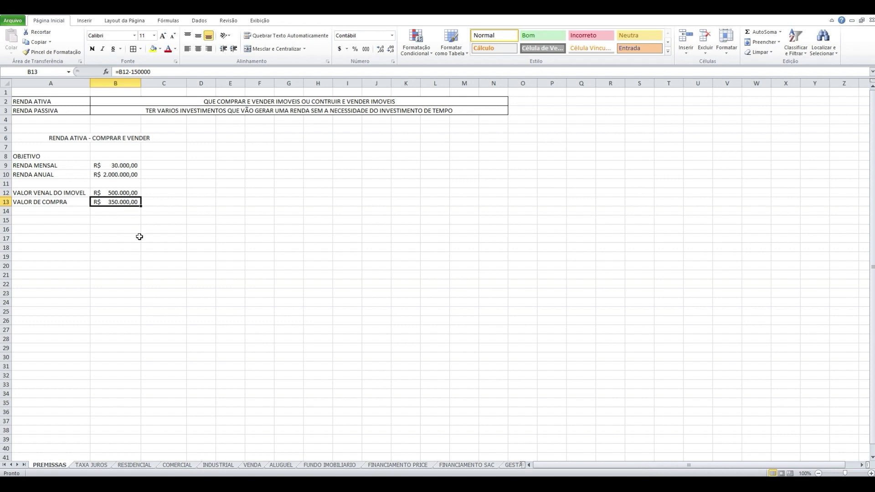
left_click(117, 190)
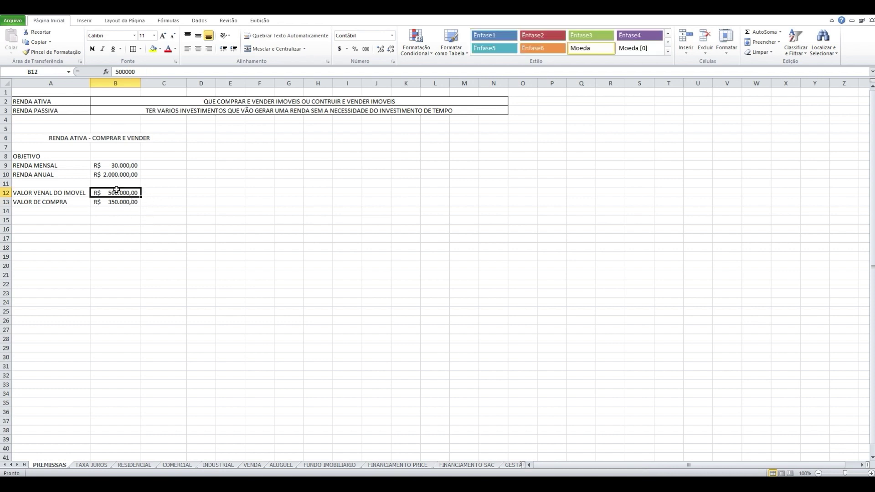
left_click(160, 229)
Step: Enter the label VALOR RESULTADO in A14, below VALOR DE COMPRA
left_click(79, 211)
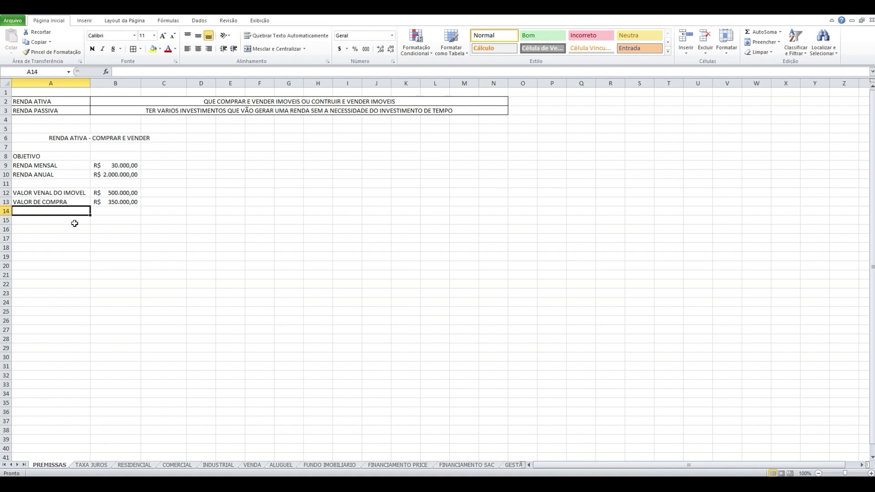
left_click(75, 223)
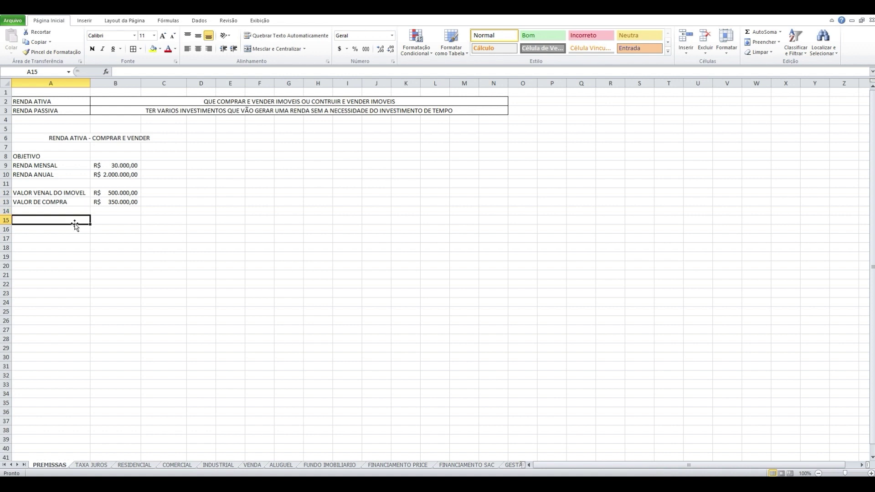
key("Up")
type("VAL")
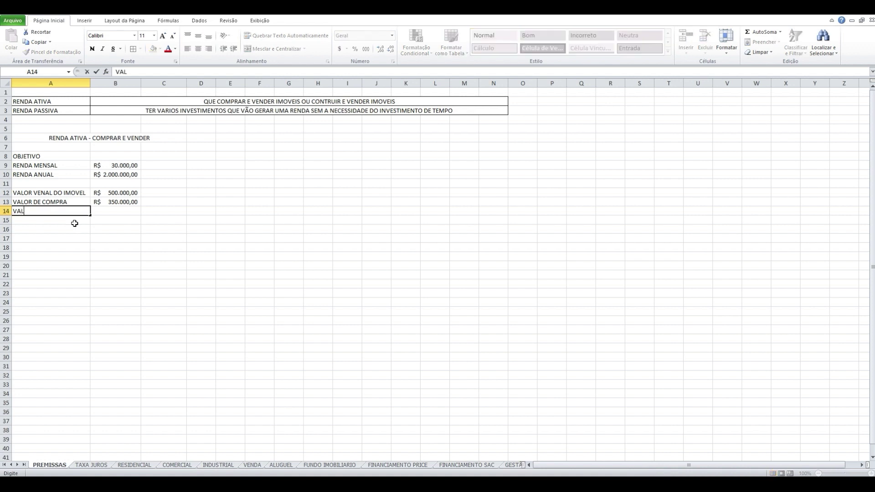
type("OR DA SORE")
type("RE")
type("ULTADO")
key("Tab")
Step: Calculate the VALOR RESULTADO in B14 with the formula =B12-B13
type("=")
key("Up")
key("Up")
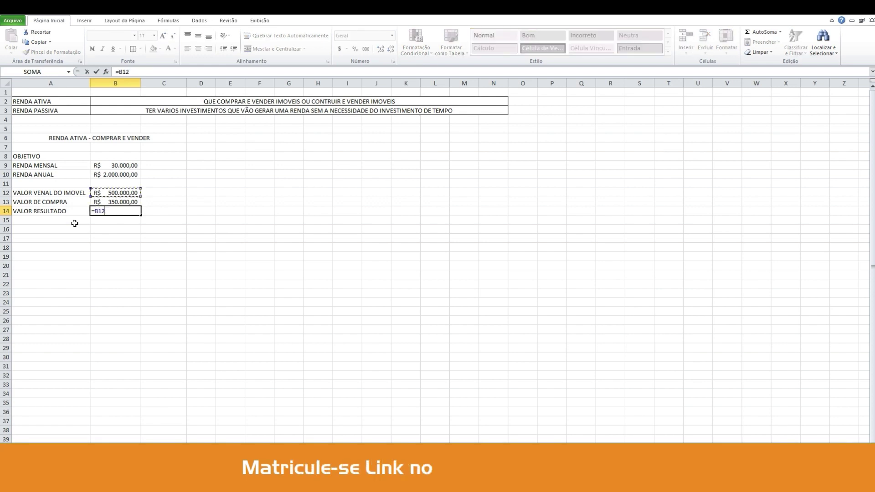
type("-")
type("B13")
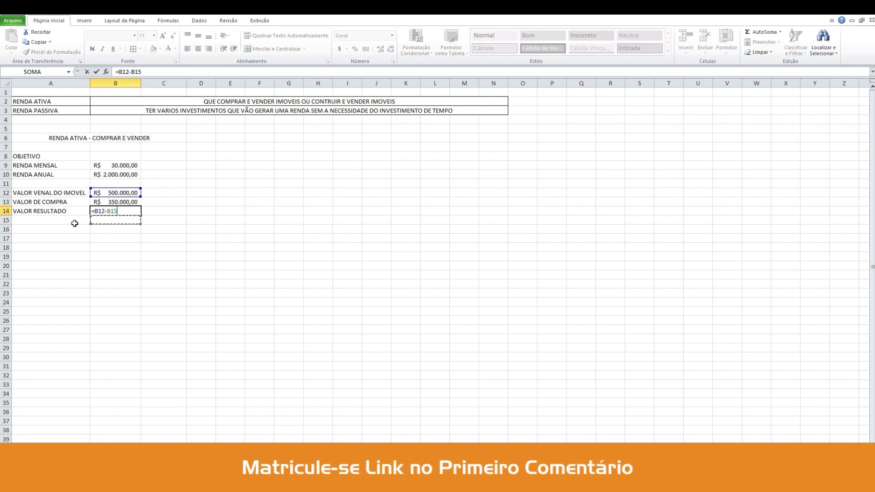
key("Return")
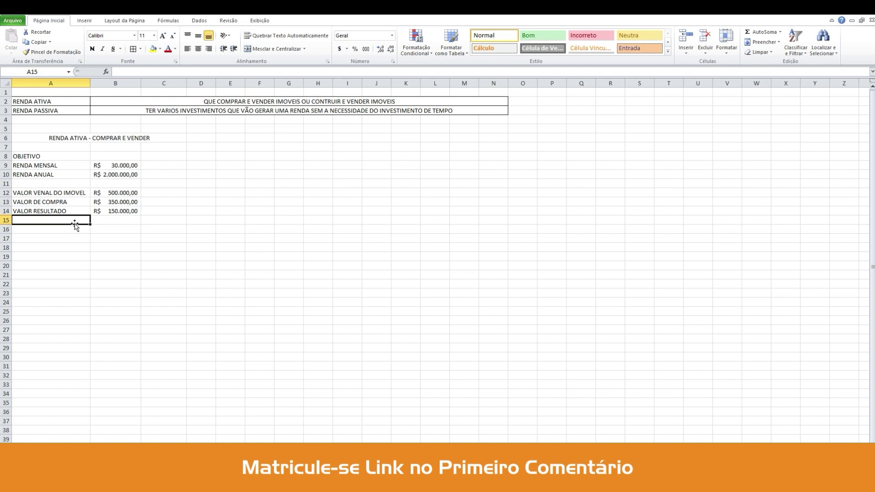
Step: Add an IMPOSTOS row in A15 with a rate of 27,50% in B15
type("IMPSTO")
key("BackSpace")
key("BackSpace")
key("BackSpace")
type("OSTOS")
key("Tab")
type("2")
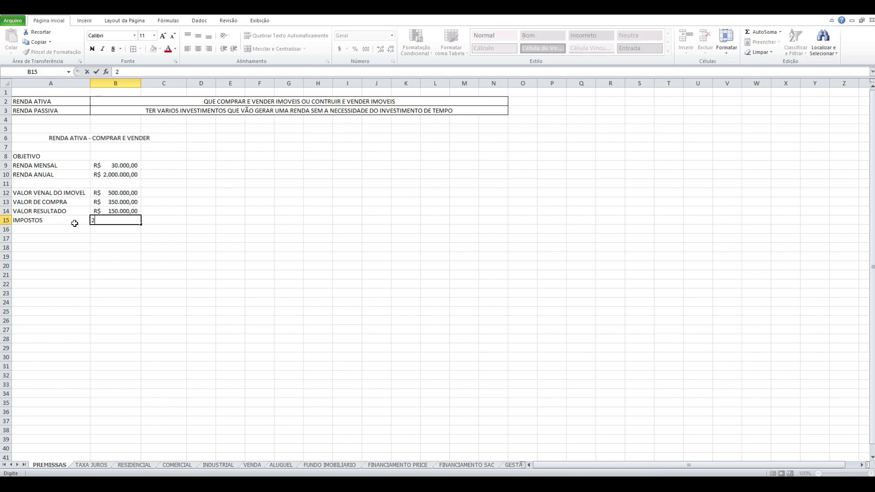
type("7,50%")
key("Return")
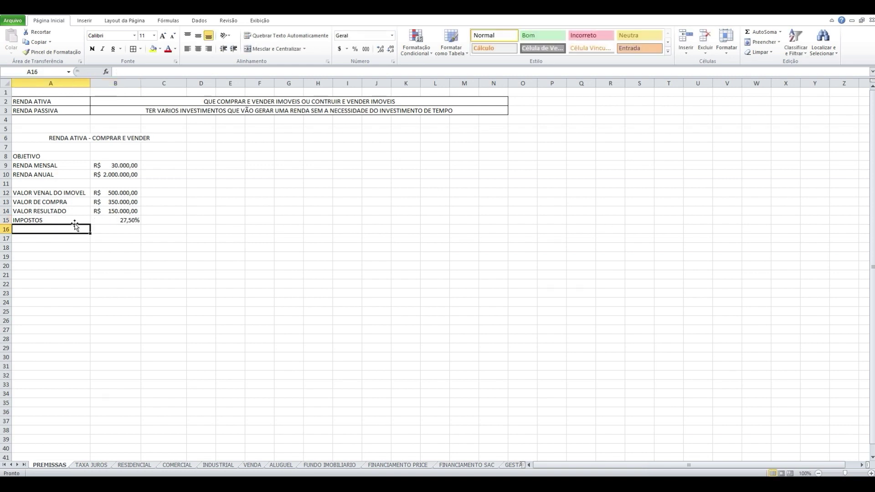
Step: Enter the label VALOR LIQUIDO in A16, below IMPOSTOS
type("=")
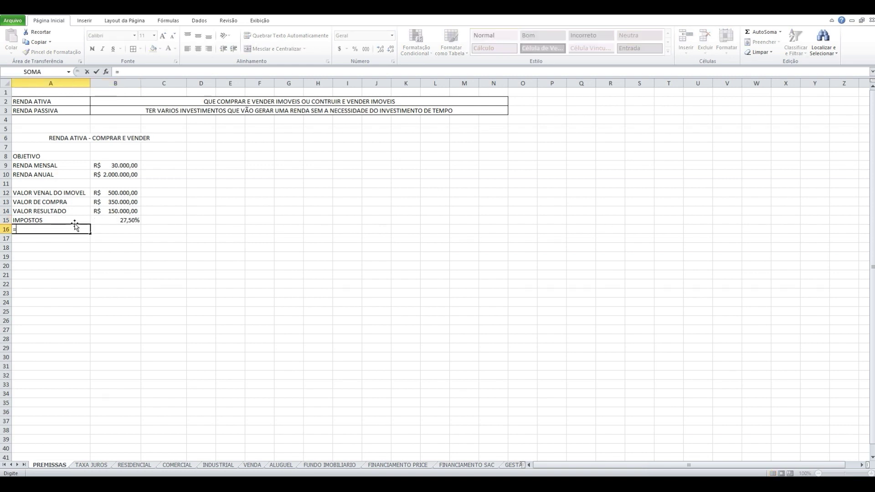
key("BackSpace")
type("v")
type("valor")
type("ALOR LIQUIDO")
key("Tab")
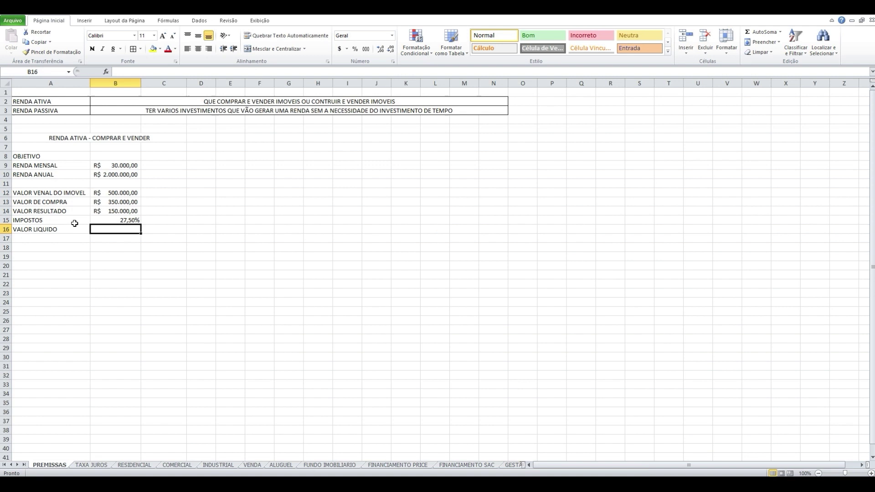
Step: Calculate the VALOR LIQUIDO after taxes in B16 with the formula =B14-(B14*B15)
type("=")
left_click(94, 212)
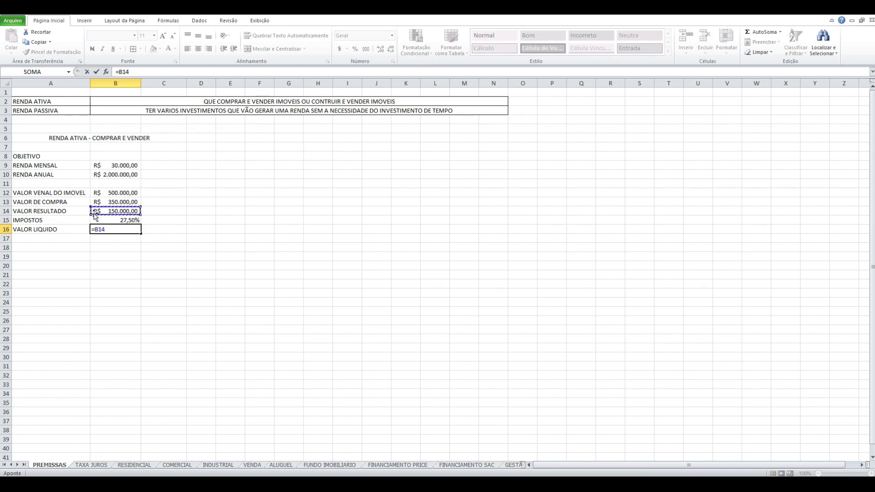
type("-(")
left_click(98, 212)
type("*")
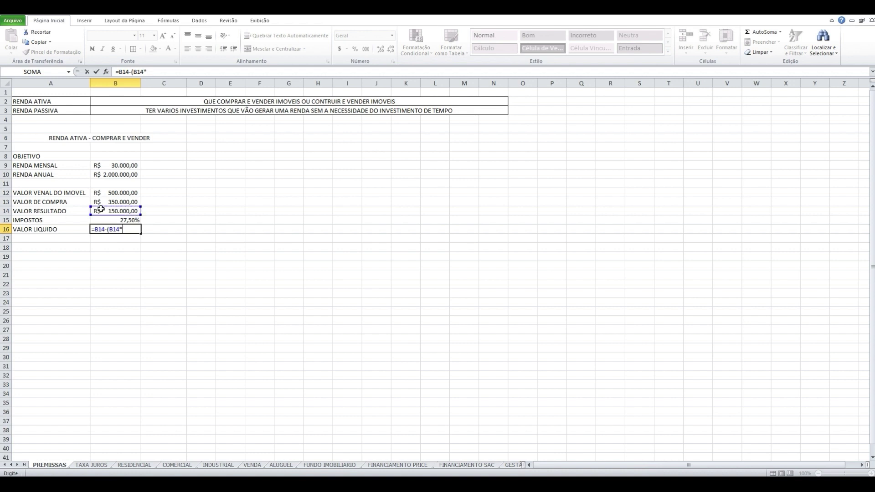
left_click(103, 220)
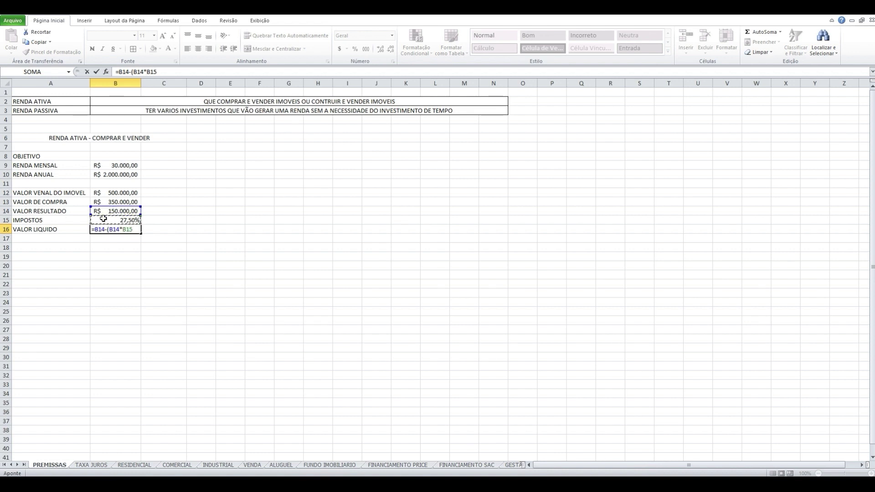
type(")")
key("Return")
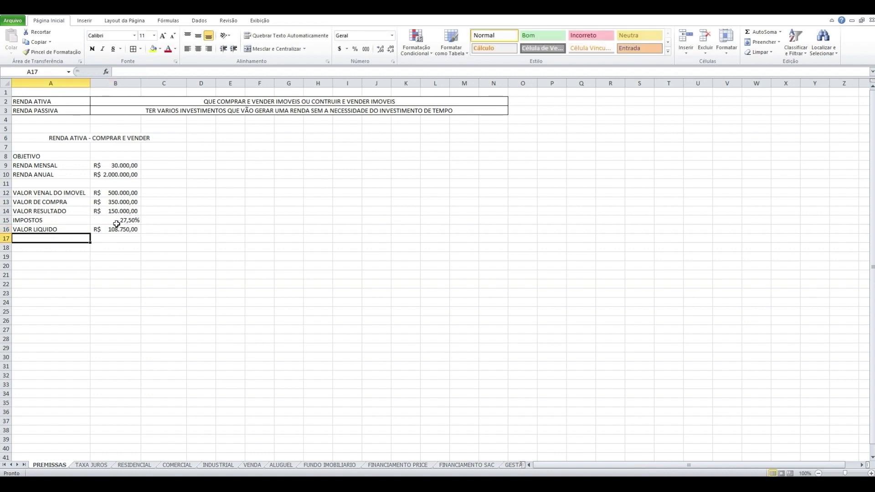
left_click(121, 230)
left_click(72, 238)
left_click(151, 251)
left_click(105, 230)
left_click(116, 265)
Step: Calculate the yearly net value in C16, beside VALOR LIQUIDO, with the formula =B16*12
left_click(154, 233)
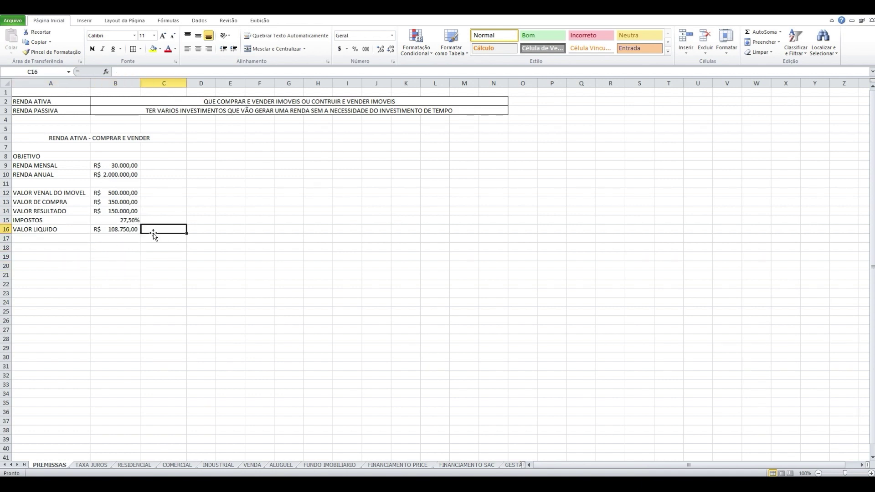
type("=")
left_click(124, 230)
type("*")
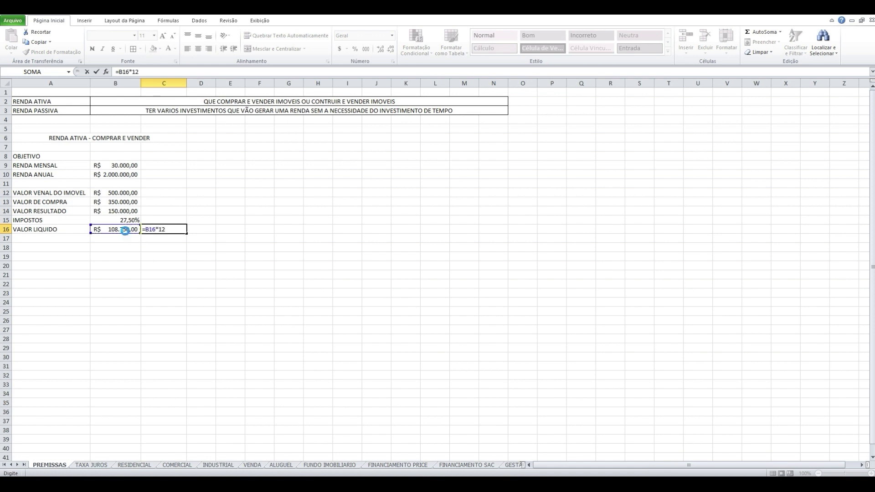
key("Return")
left_click(163, 231)
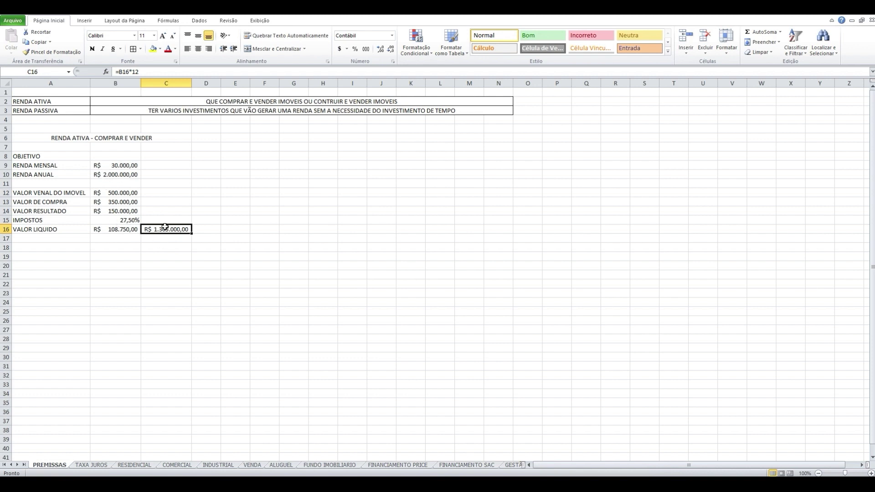
Step: Change the VALOR VENAL DO IMOVEL amount in B12 to 700000
left_click(136, 194)
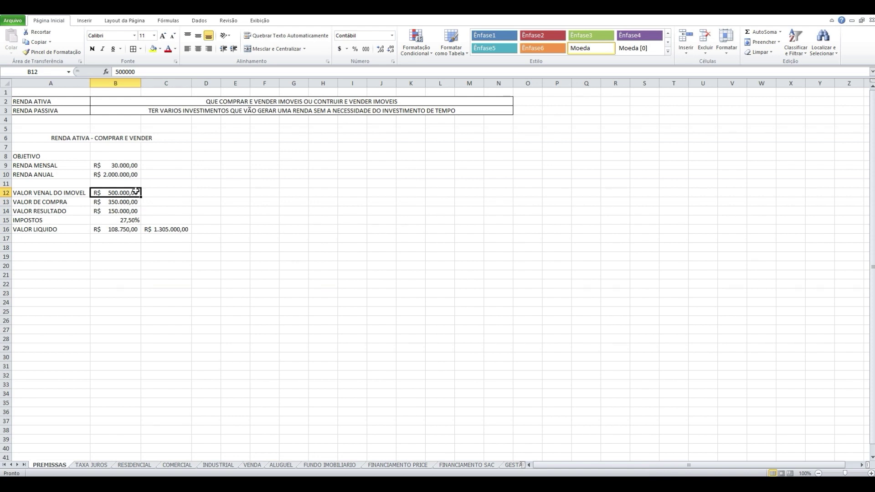
type("7")
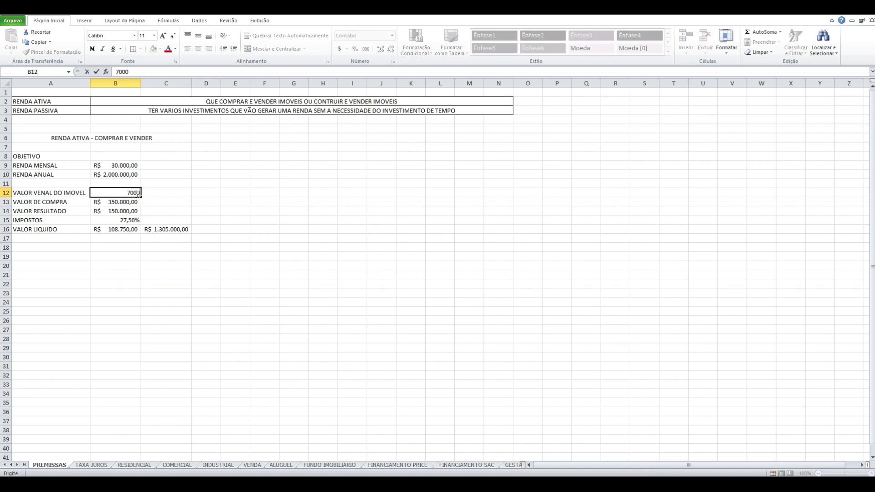
key("Return")
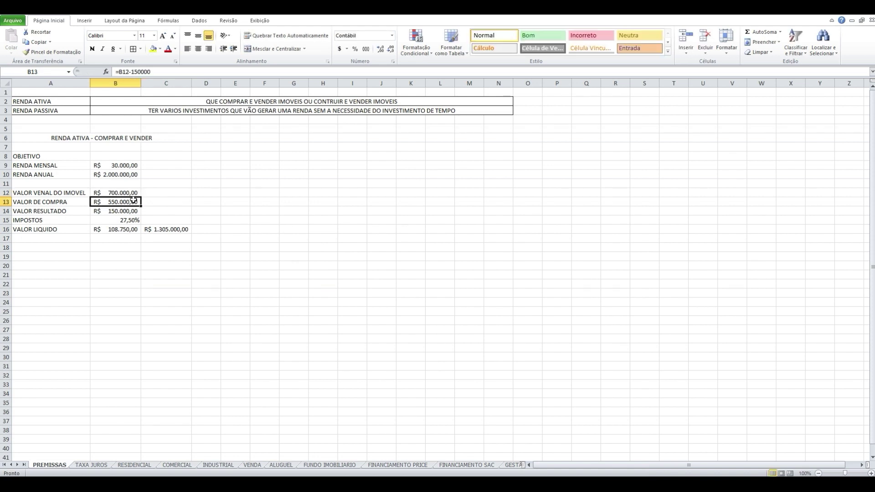
Step: Check the VALOR RESULTADO formula in B14 and change the VALOR DE COMPRA in B13 to R$ 350.000,00
double_click(122, 211)
key("Escape")
double_click(123, 201)
key("Escape")
double_click(121, 211)
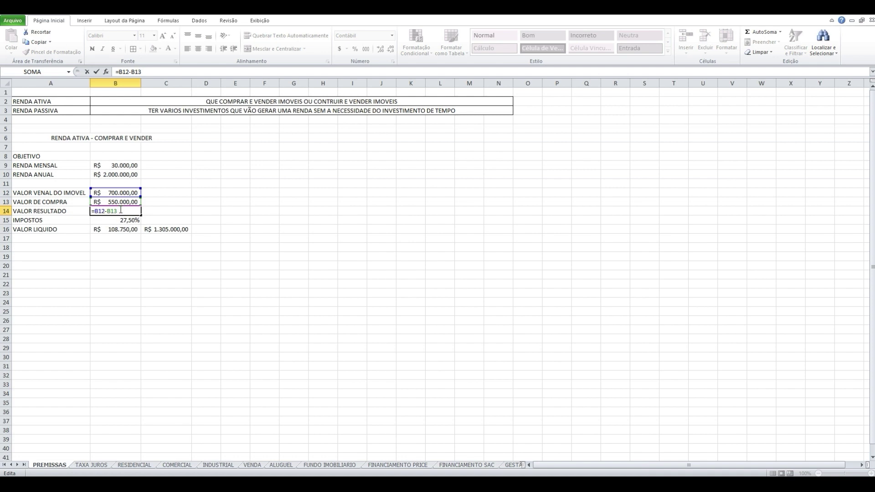
key("Escape")
double_click(127, 210)
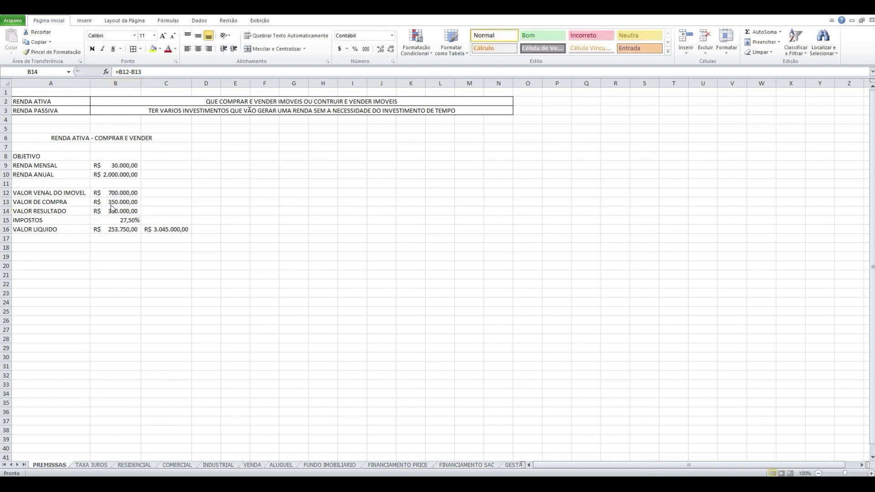
Step: Review the purchase value in B13 and the formulas behind VALOR RESULTADO, VALOR LIQUIDO and the yearly net value in C16
left_click(112, 208)
key("Down")
key("Up")
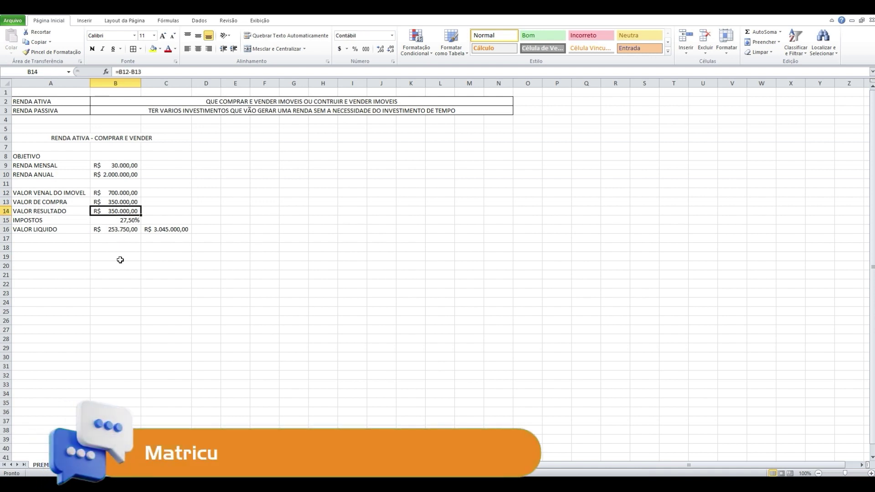
left_click(125, 221)
left_click(125, 235)
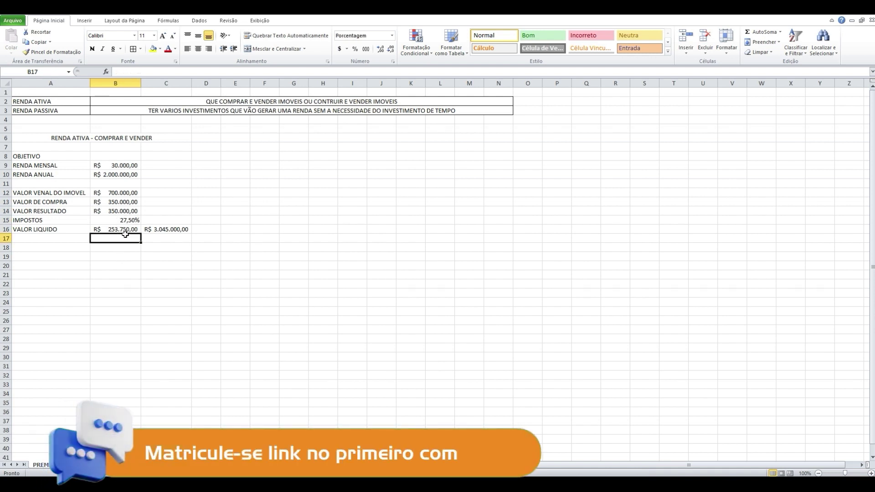
left_click(127, 222)
left_click(123, 228)
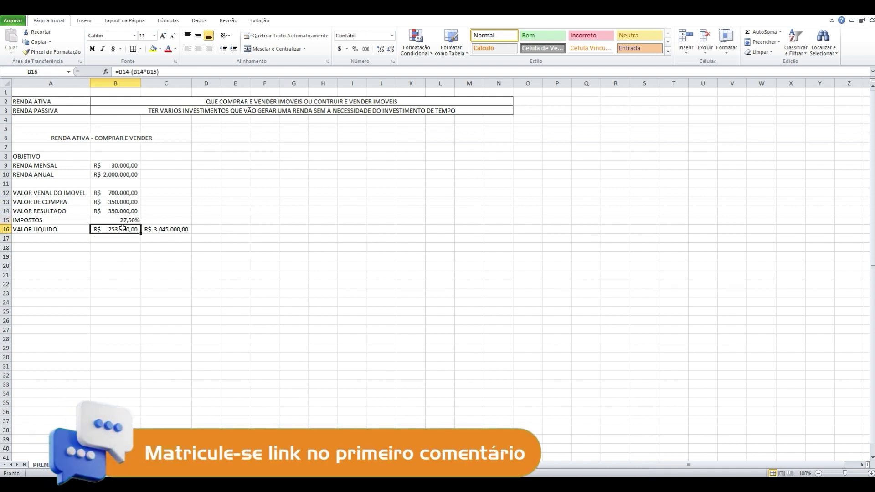
left_click(164, 231)
left_click(116, 231)
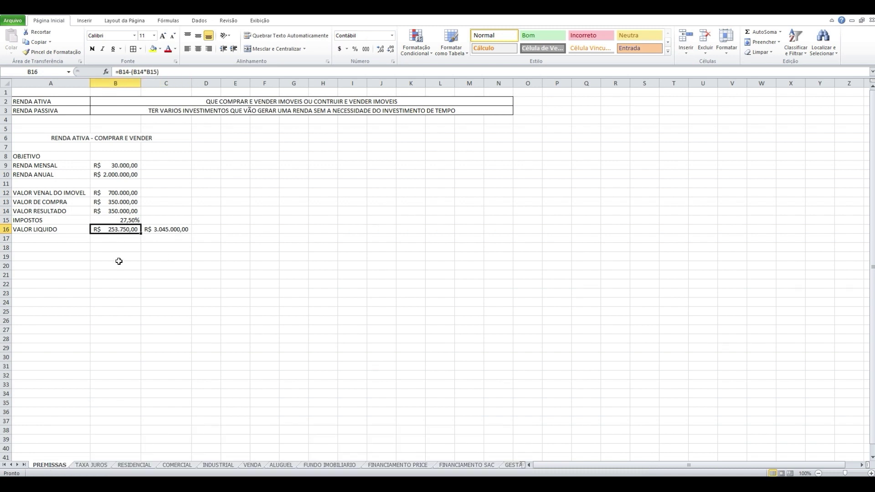
left_click(167, 233)
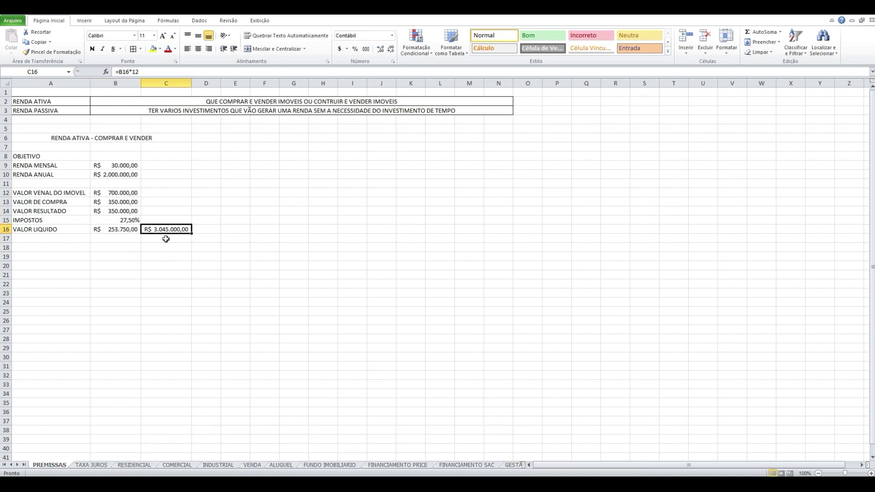
left_click(160, 192)
left_click(110, 201)
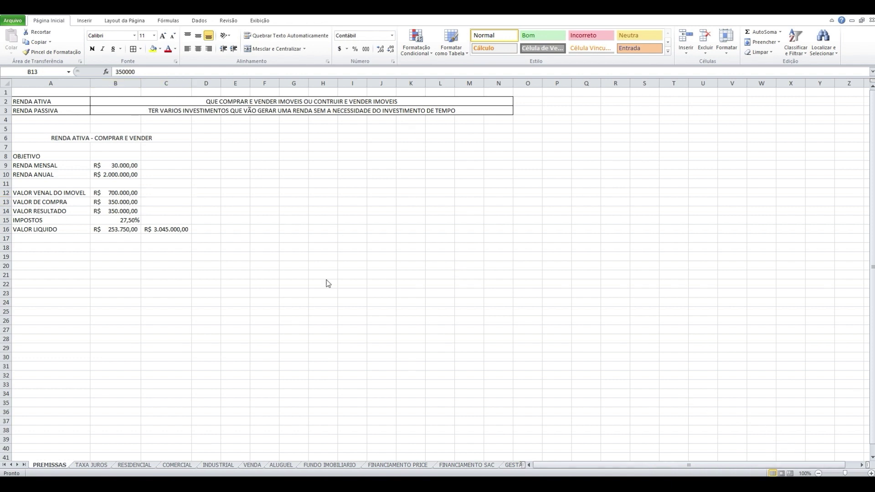
Step: Calculate how many deals meet the RENDA ANUAL objective in B17, under VALOR LIQUIDO, with the formula =B10/B16
left_click(127, 236)
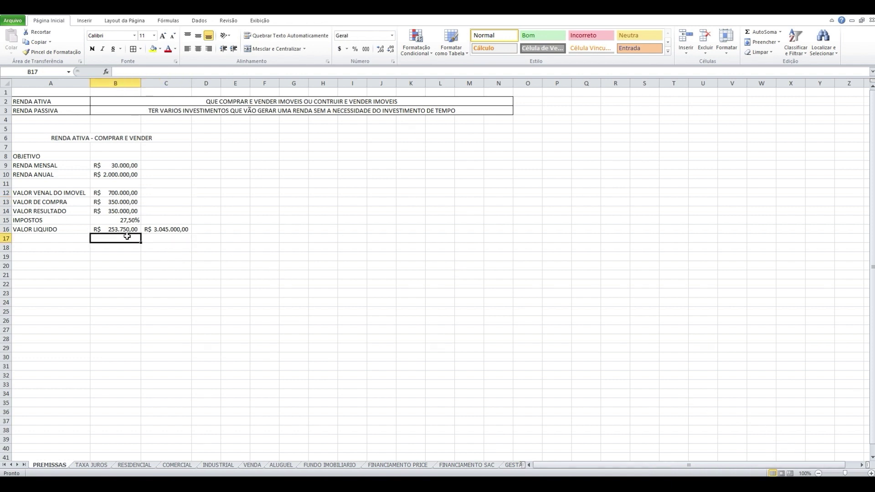
type("=")
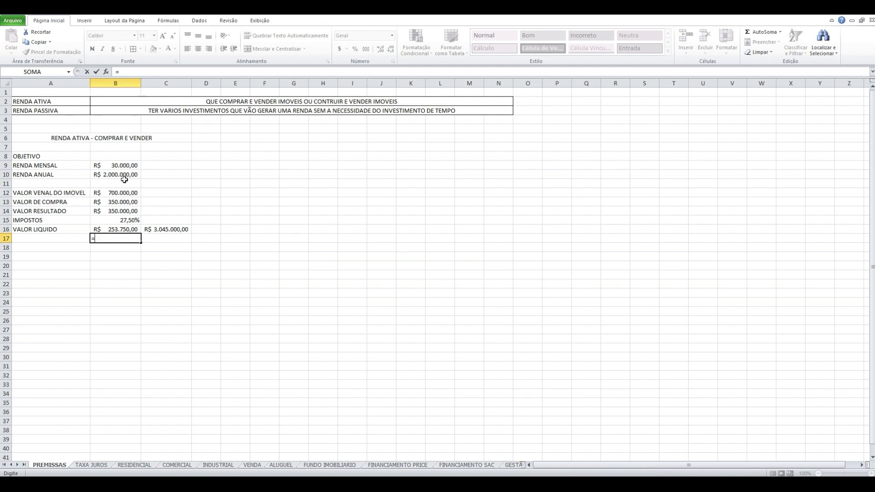
left_click(123, 175)
type("/")
left_click(121, 229)
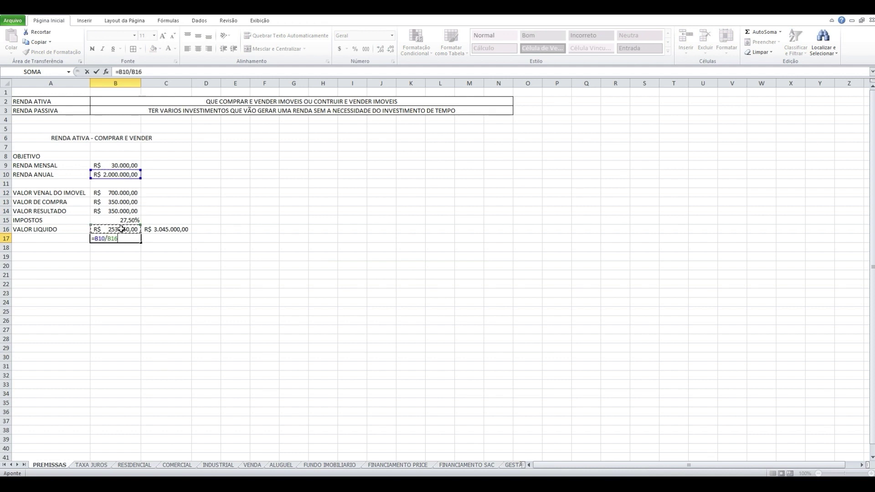
key("Return")
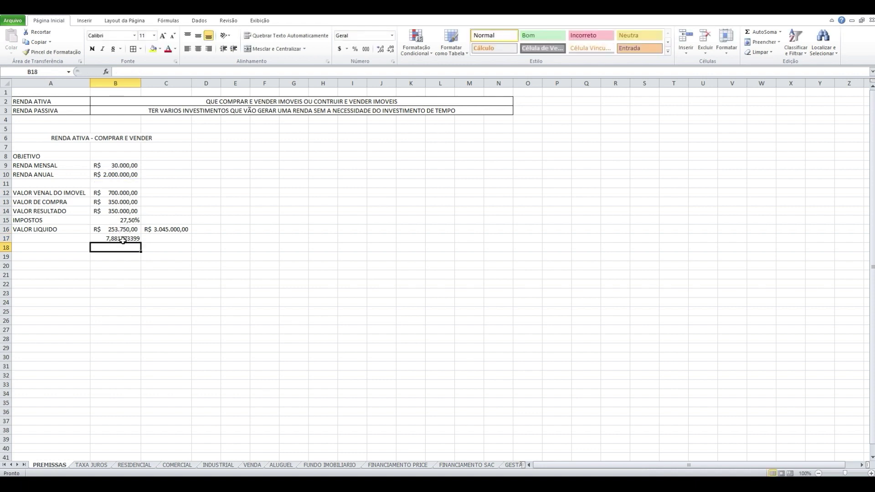
left_click(123, 240)
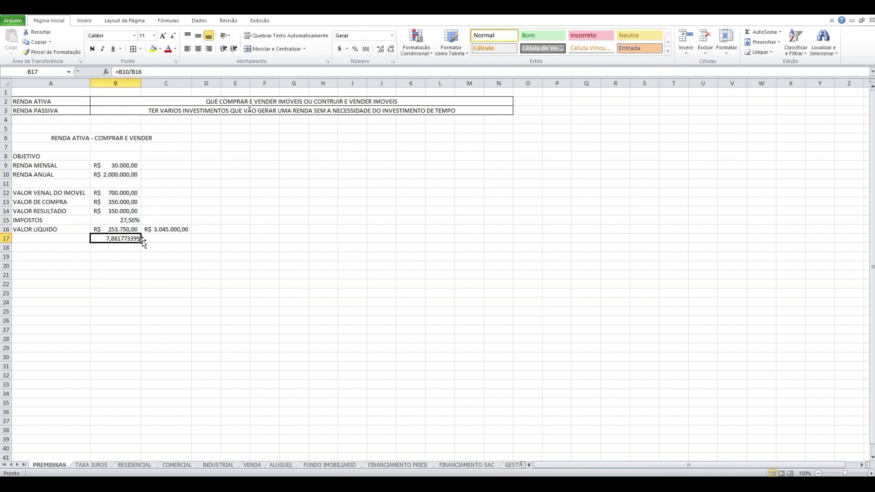
Step: Extend the A13 label to VALOR DE COMPRA/CONSTRUÇÃO and widen column A to fit the text
left_click_drag(143, 138, 155, 229)
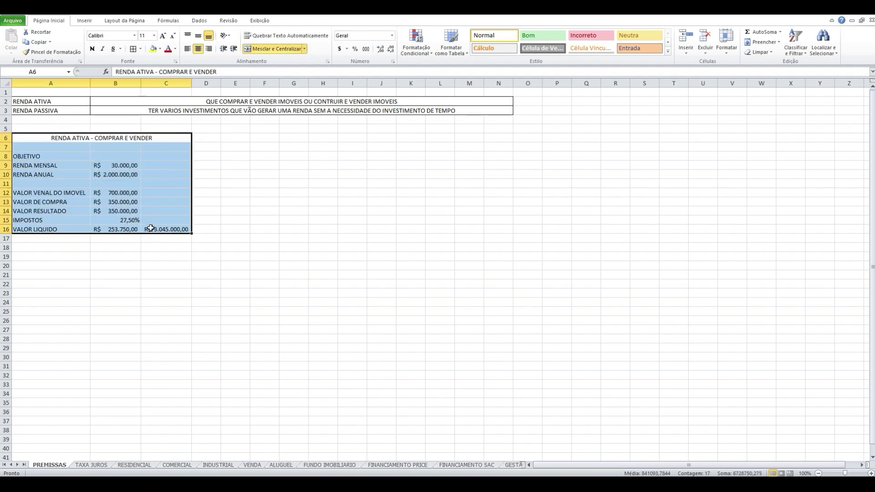
left_click(132, 199)
double_click(78, 202)
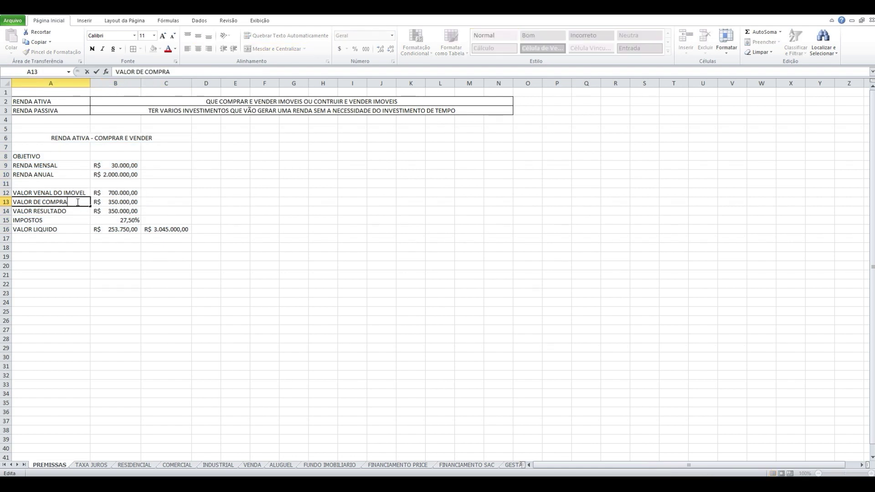
type("/CONSTRUÇ")
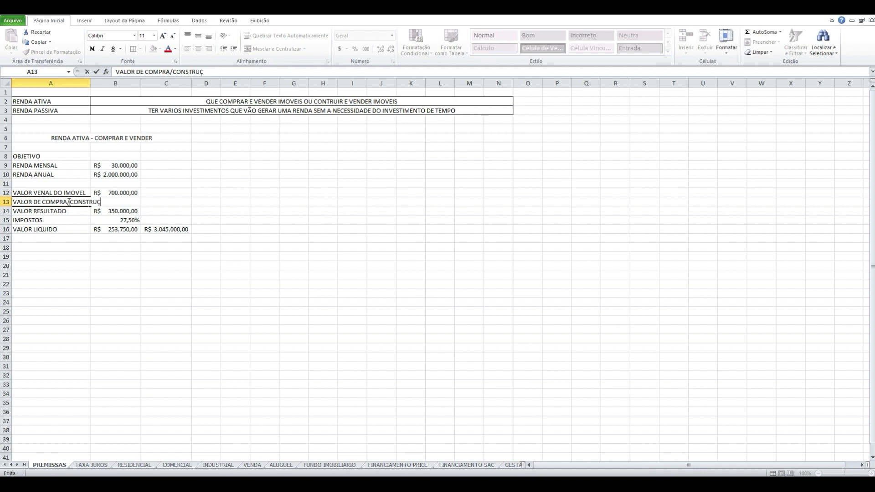
type("ÃO")
key("Return")
left_click_drag(91, 86, 113, 86)
left_click(139, 256)
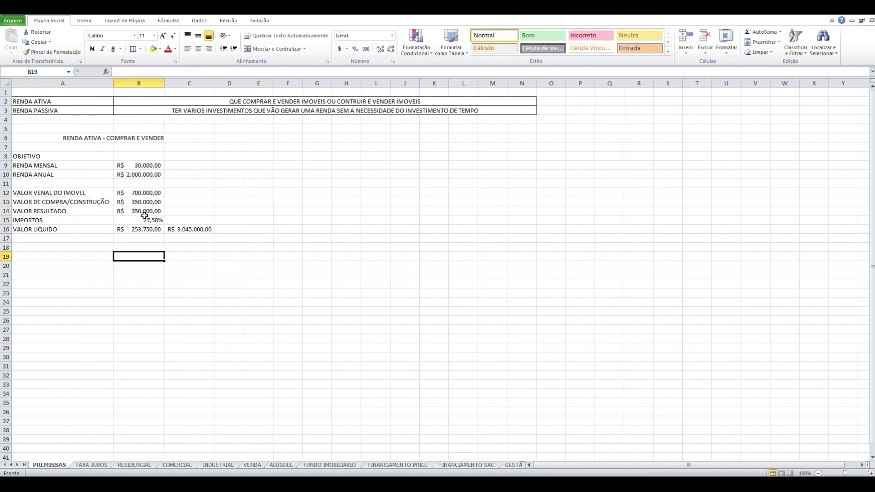
left_click(187, 229)
left_click(186, 283)
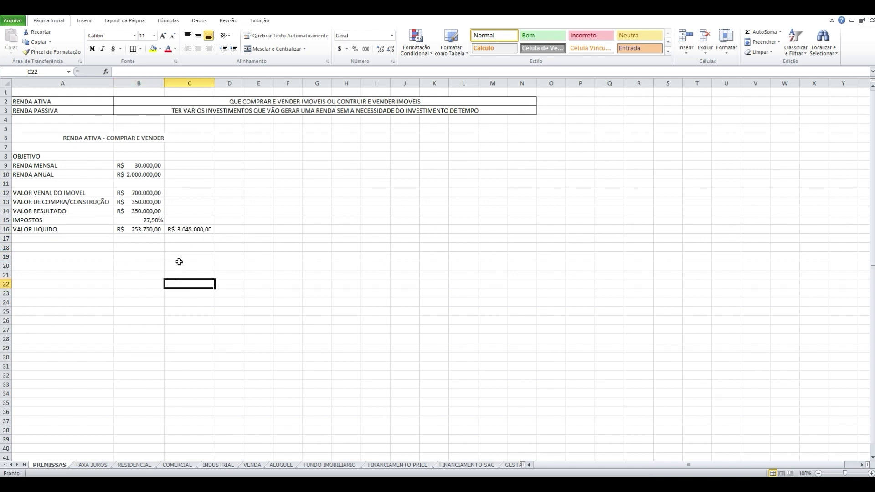
Step: Copy the whole RENDA ATIVA block from A6:C16 and paste it starting at A19
left_click(81, 256)
left_click(97, 138)
left_click_drag(98, 138, 186, 229)
key("ctrl+c")
left_click(97, 256)
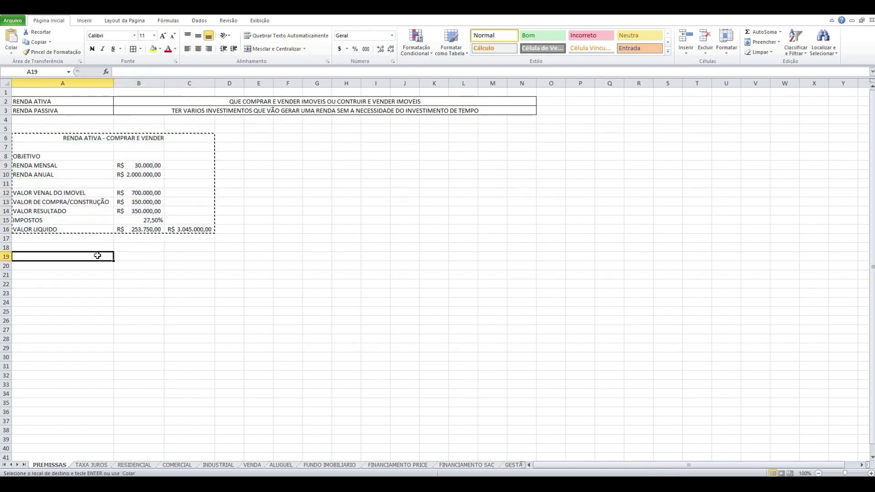
key("ctrl+v")
Step: Change the copied block's title in row 19 to RENDA PASSIVA - ALUGUEL
double_click(107, 257)
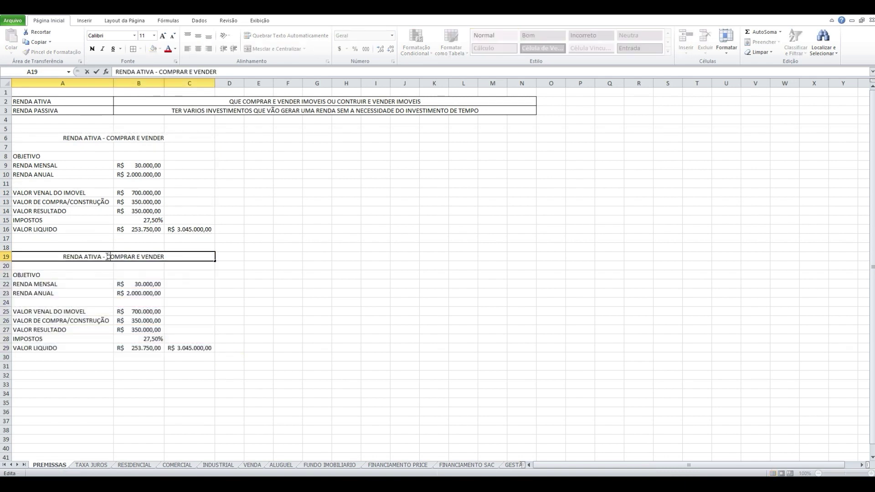
left_click_drag(86, 257, 226, 258)
type("PA")
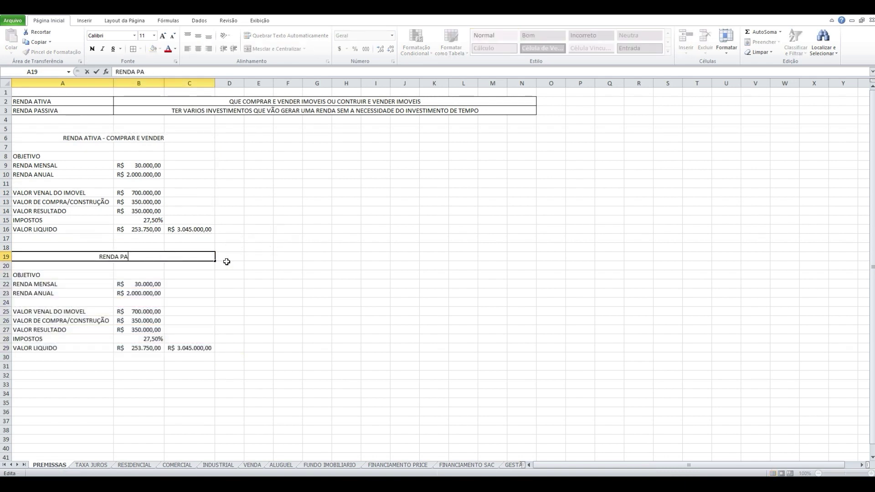
type("SSIVA - ALUGUEL")
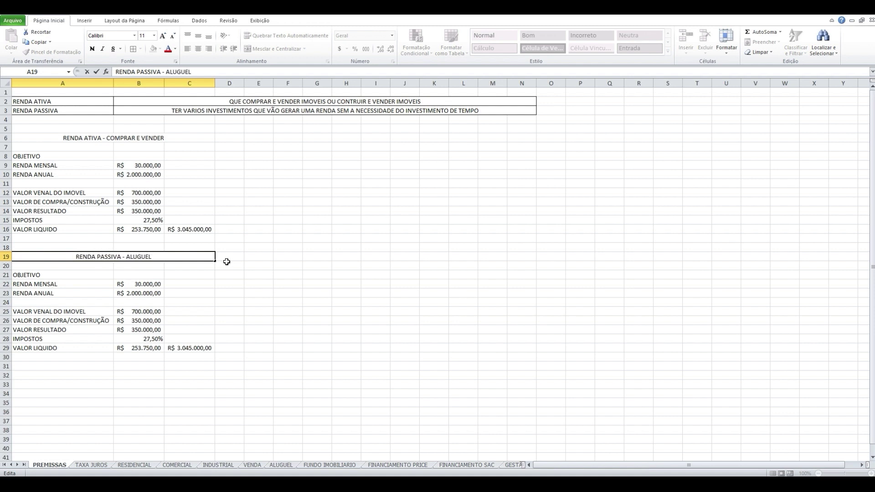
key("Return")
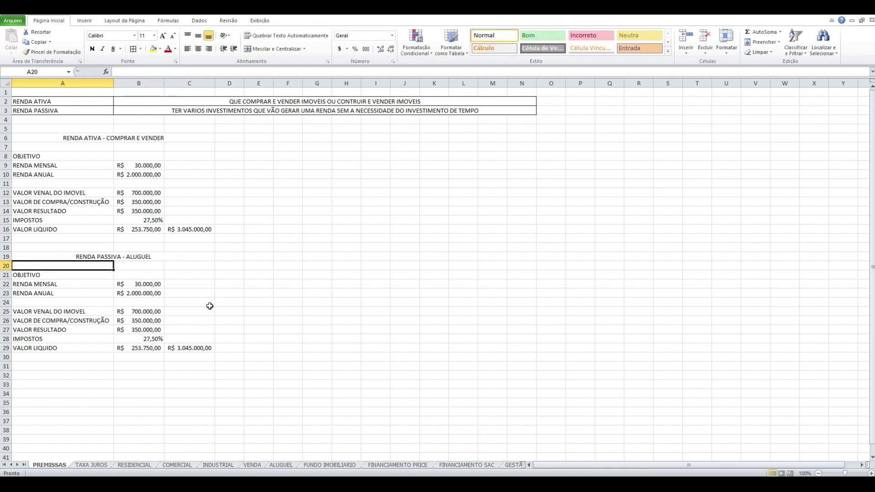
Step: Clear the RENDA ANUAL amount in the RENDA PASSIVA block and delete its entire row 23
left_click(132, 311)
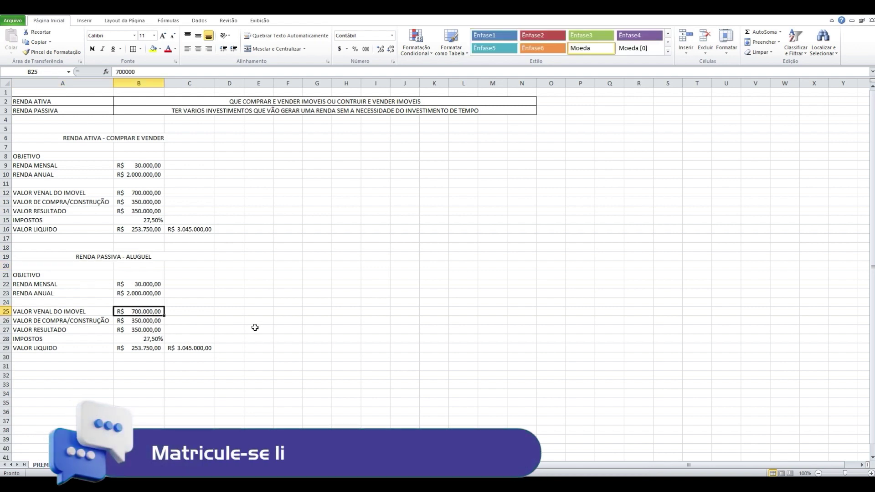
left_click(151, 293)
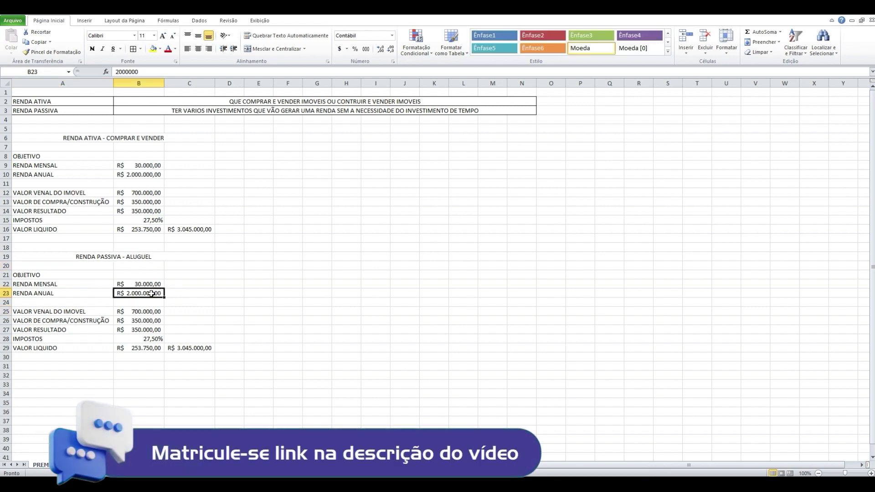
key("Delete")
left_click(154, 286)
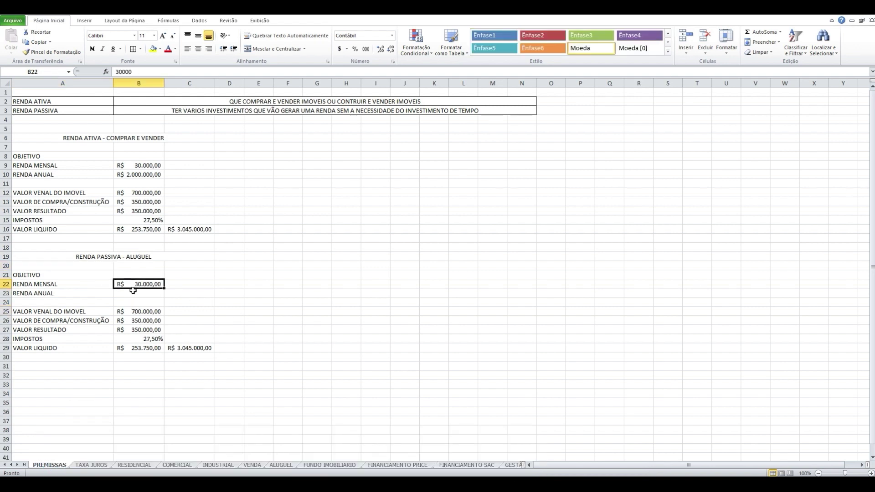
left_click(6, 293)
right_click(6, 293)
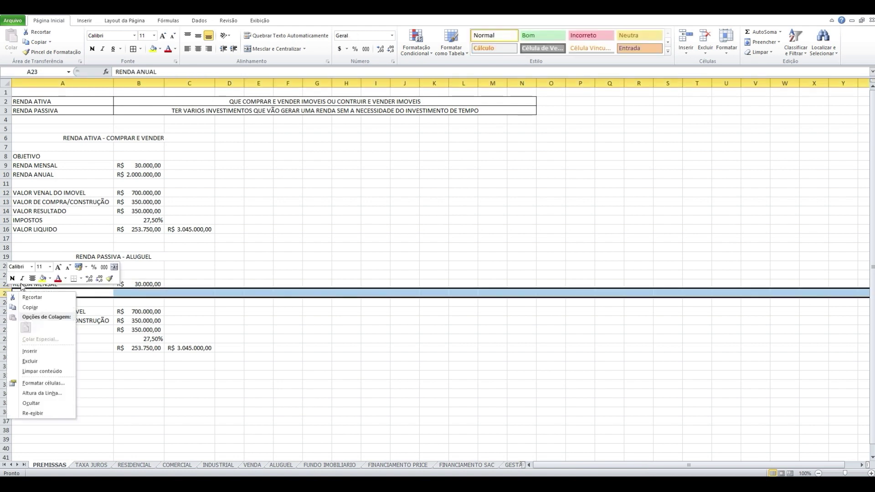
left_click(30, 361)
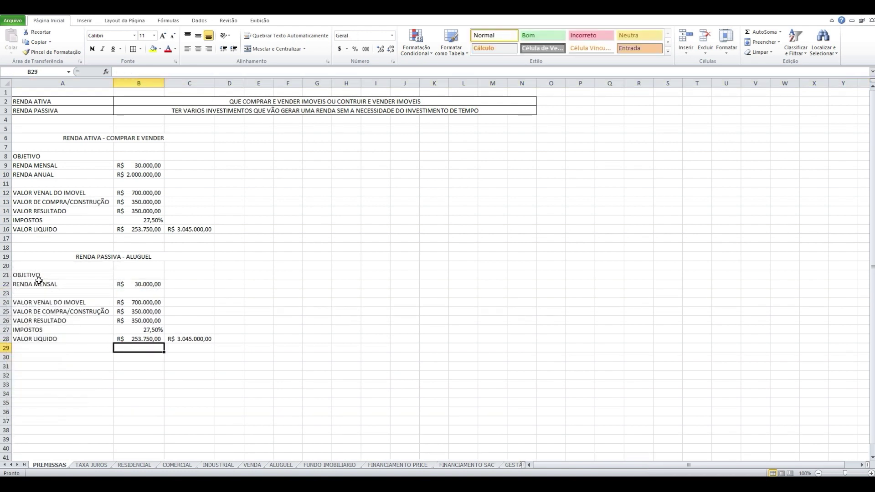
Step: In the RENDA PASSIVA block, set VALOR VENAL DO IMOVEL to 1500, carry it into VALOR RESULTADO and set IMPOSTOS to 11%
double_click(129, 285)
key("Escape")
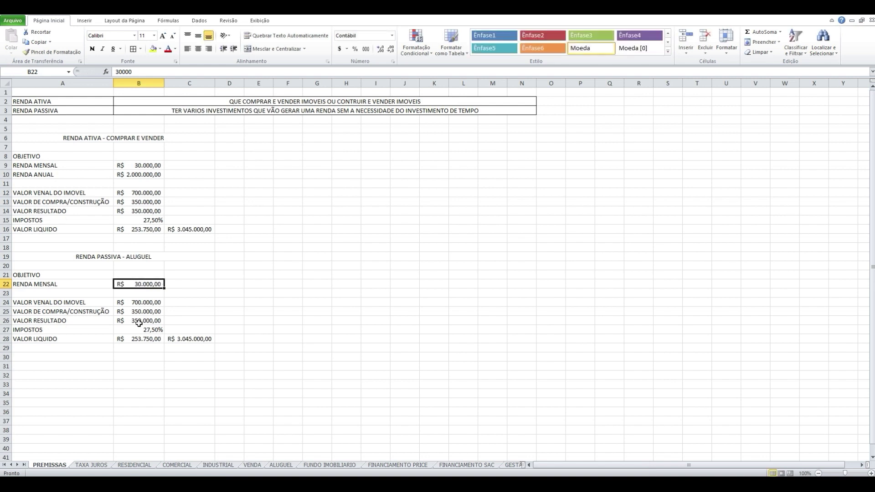
left_click(145, 303)
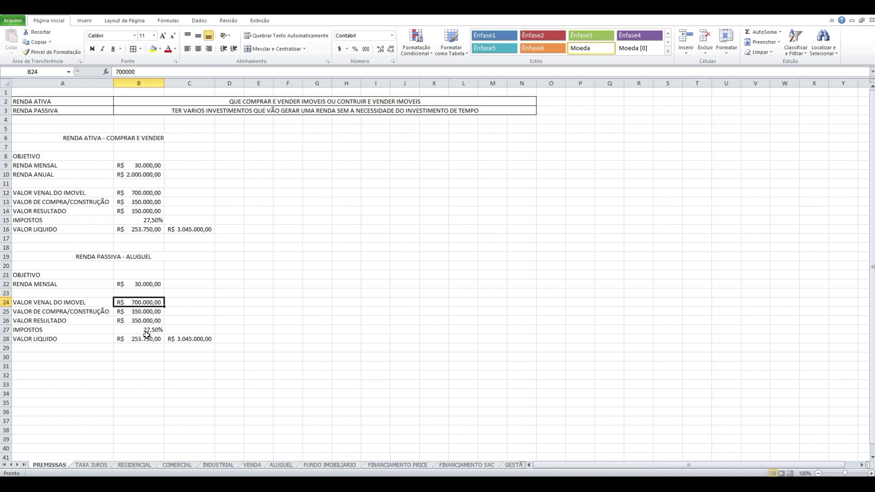
type("25")
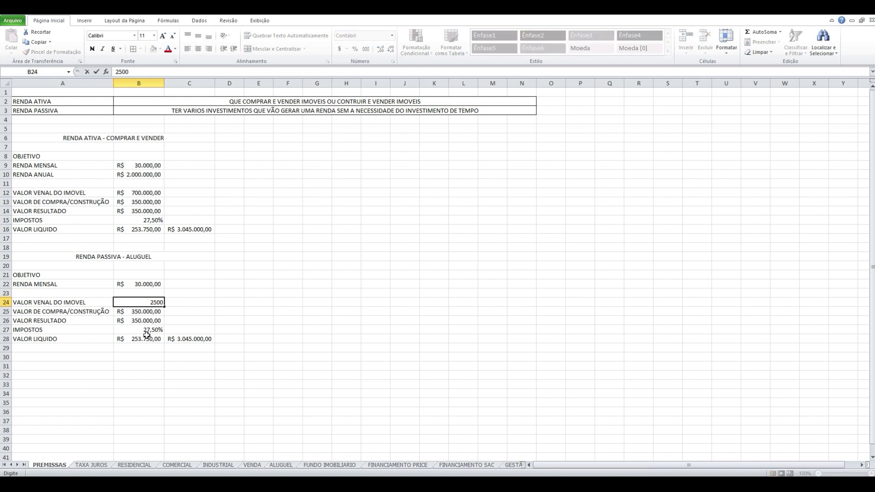
key("BackSpace")
key("BackSpace")
key("Return")
left_click(147, 320)
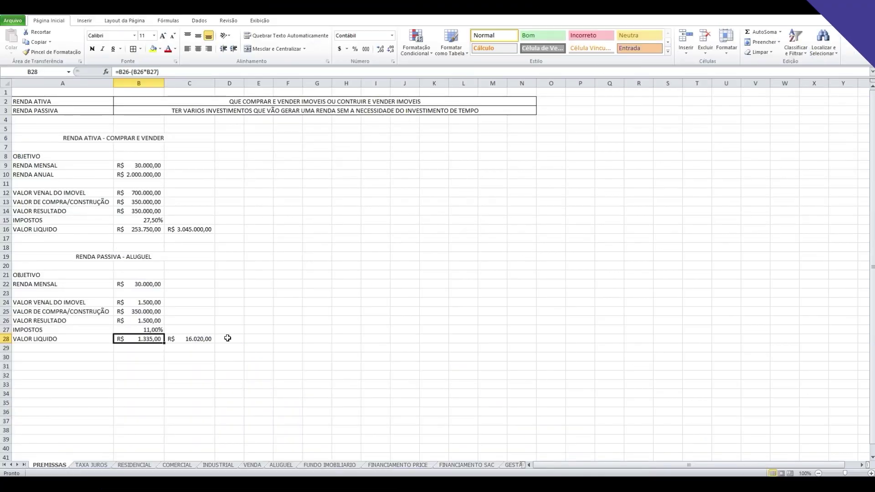
left_click(214, 360)
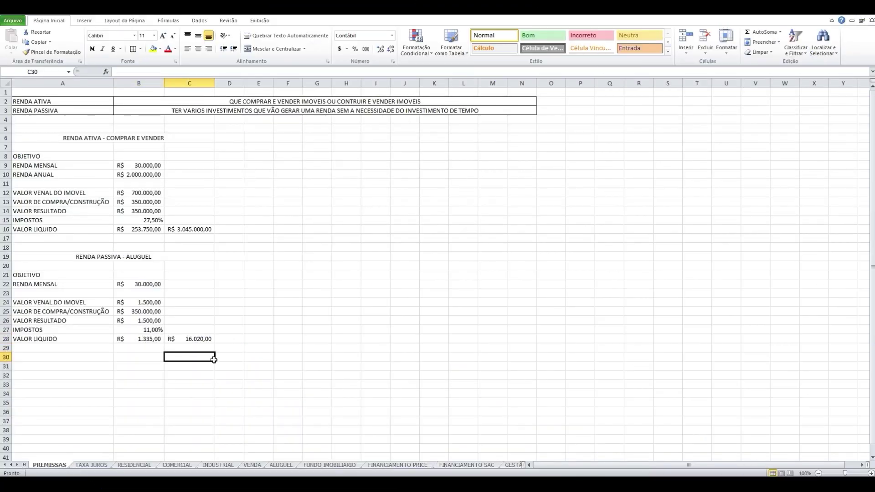
double_click(209, 338)
key("Escape")
double_click(211, 340)
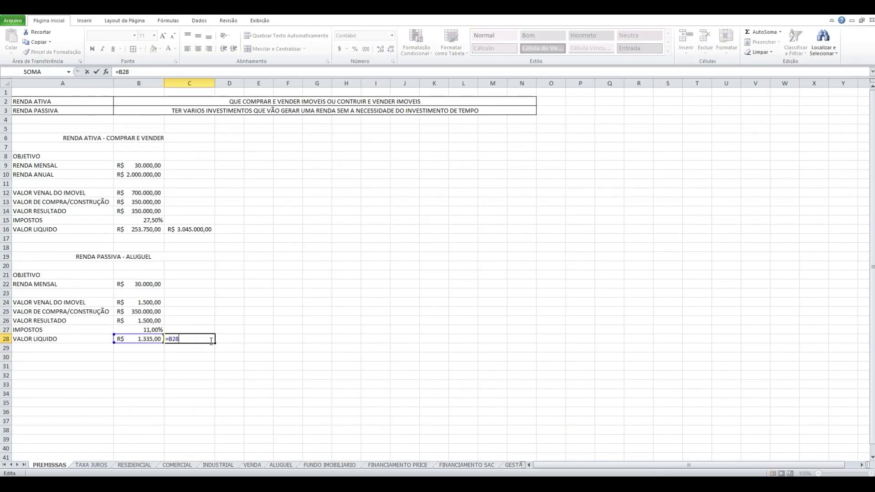
type("*12")
key("Return")
Step: Replace the C28 formula with =B22/B28 to calculate how many rentals meet the monthly income objective
left_click(210, 340)
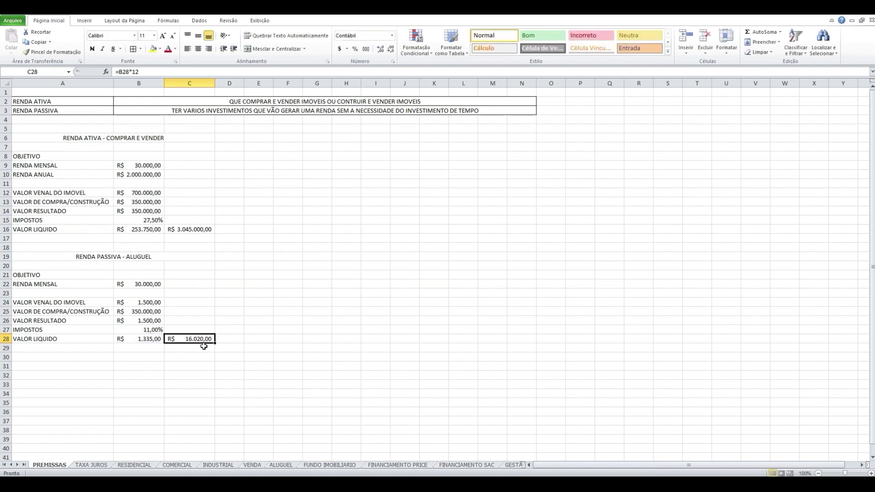
type("=")
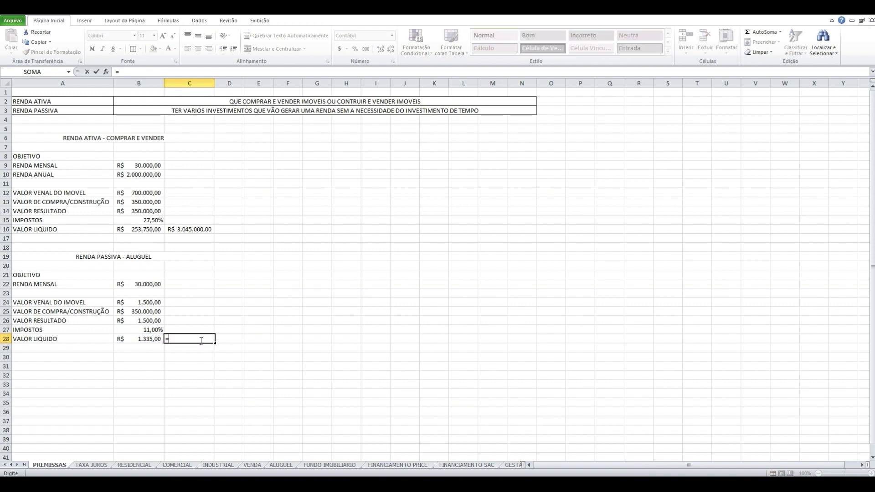
left_click(138, 282)
type("/")
left_click(141, 338)
key("Return")
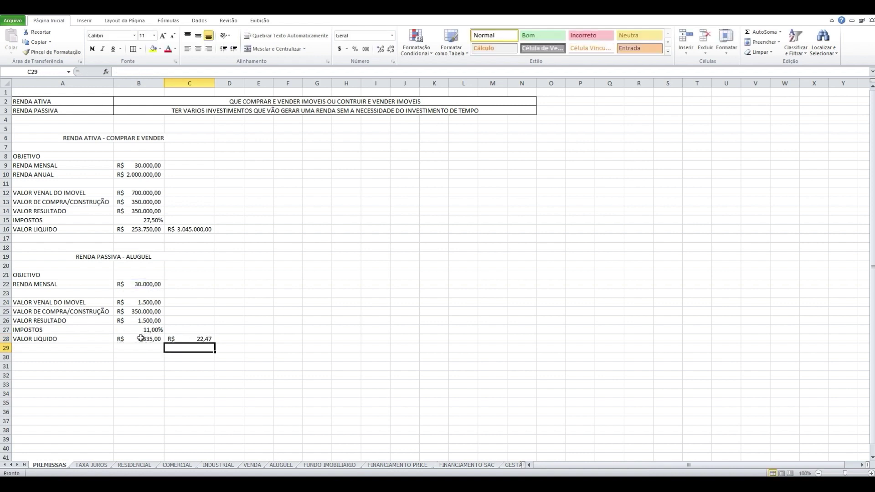
Step: Format the number-of-rentals result in C28 as a plain comma-style number instead of currency
left_click(180, 338)
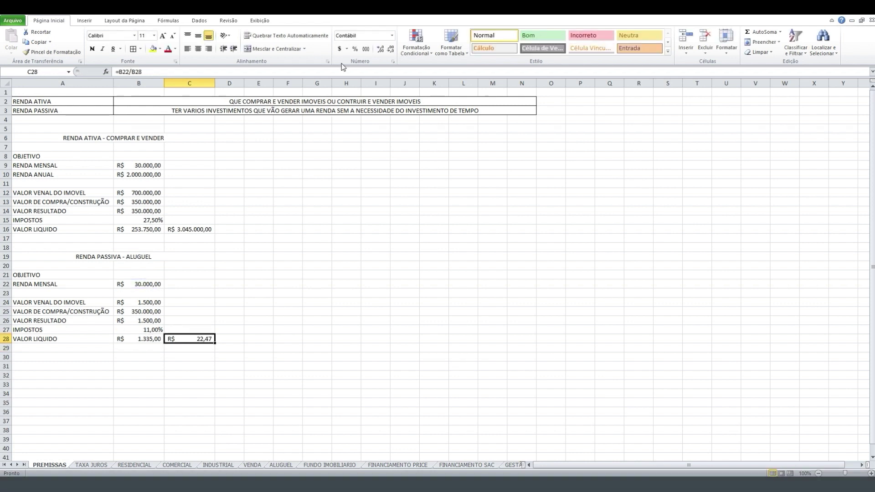
left_click(365, 49)
left_click(310, 285)
left_click(195, 339)
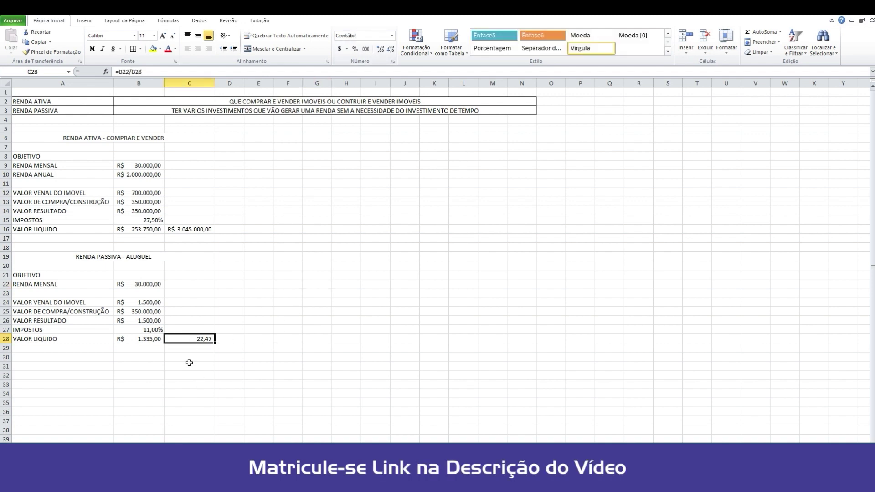
Step: Enter =B25*C28 in C25 to calculate the total purchase cost of the required rentals and format it as currency
left_click(181, 314)
type("=")
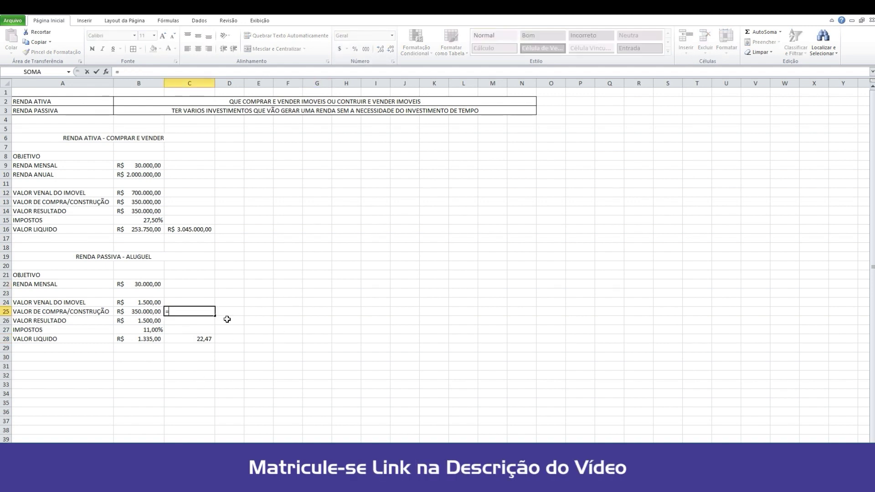
left_click(146, 309)
type("*")
left_click(205, 339)
key("Return")
left_click(208, 312)
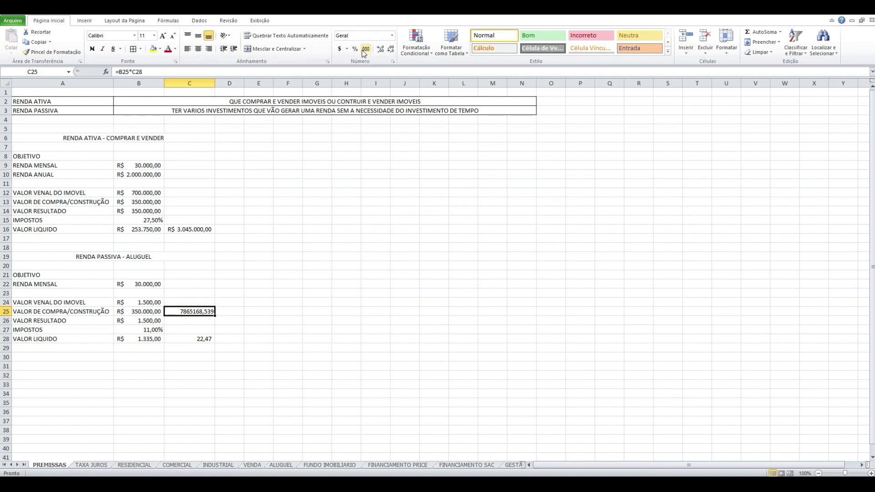
left_click(339, 49)
left_click(339, 269)
left_click(296, 342)
Step: Set the VALOR VENAL DO IMOVEL amount in B24 of the RENDA PASSIVA block to 2500
left_click(142, 302)
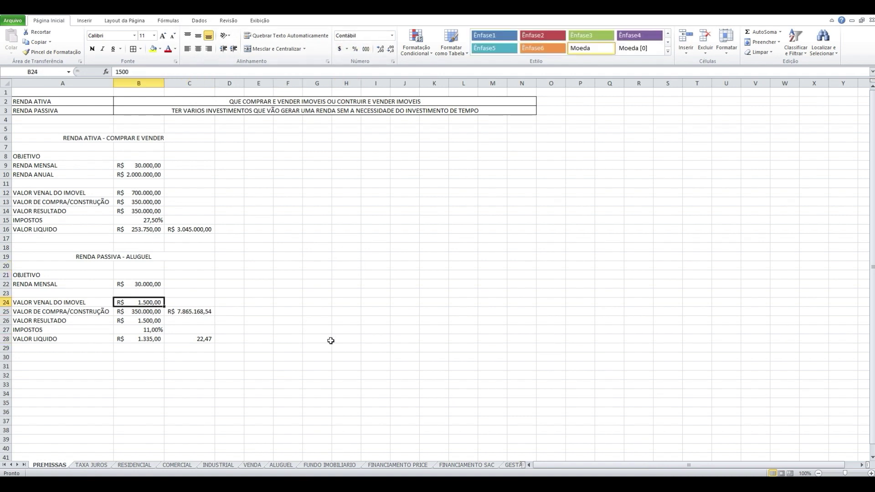
type("25")
key("Return")
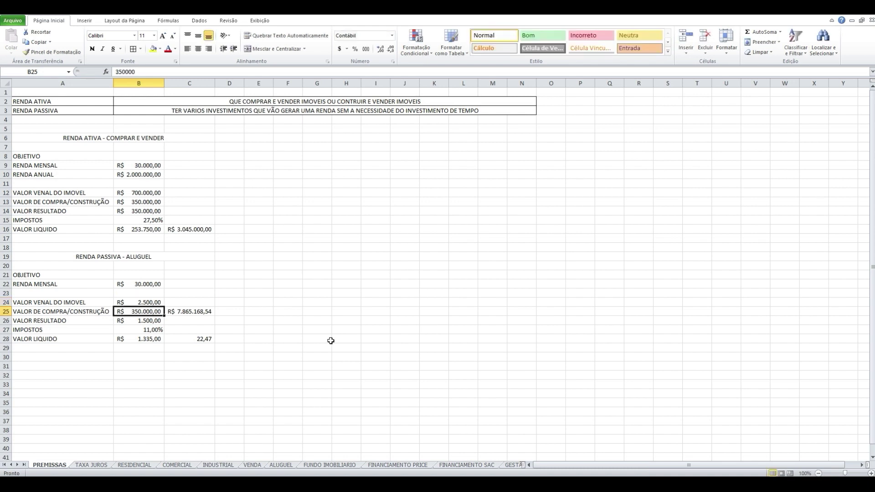
Step: Rename the label in A24 of the RENDA PASSIVA block to VALOR ALUGUEL IMOVEL
left_click(81, 301)
double_click(84, 303)
left_click_drag(85, 303, 40, 304)
type("ALUGUEL IMOVEL")
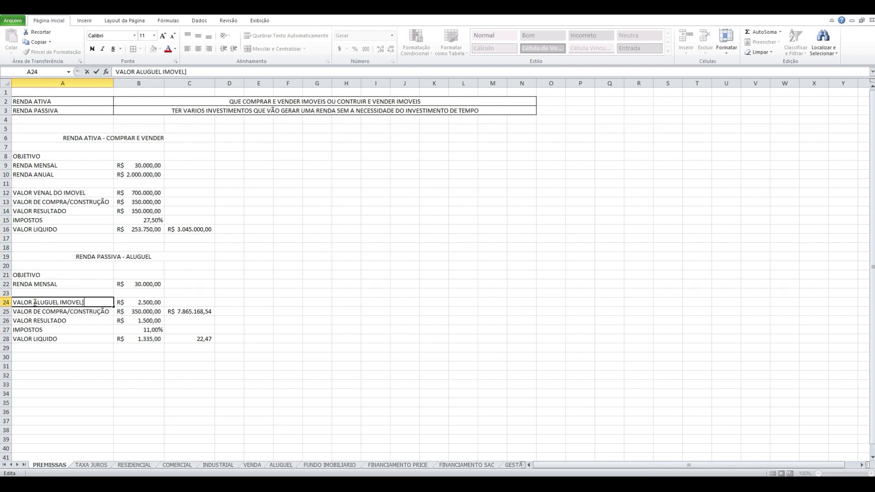
key("Return")
Step: Set VALOR RESULTADO in B26 of the RENDA PASSIVA block to 2500 and check the recalculated number of rentals
left_click(121, 321)
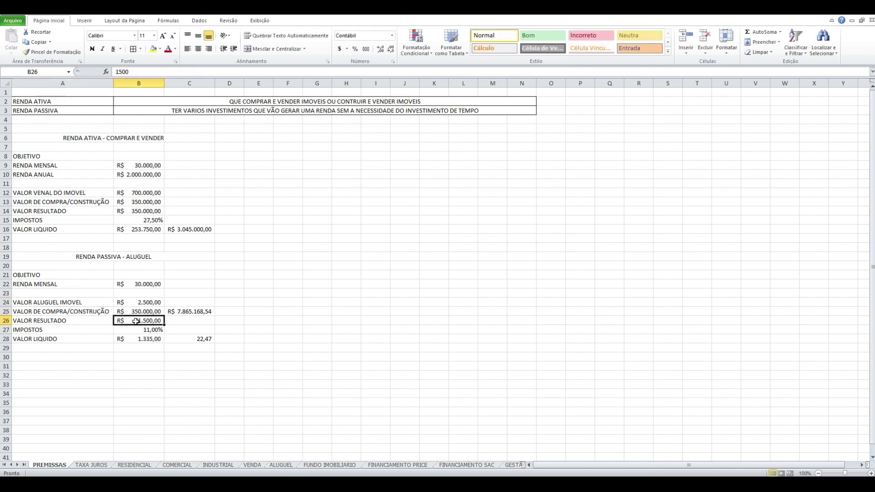
type("2500")
key("Return")
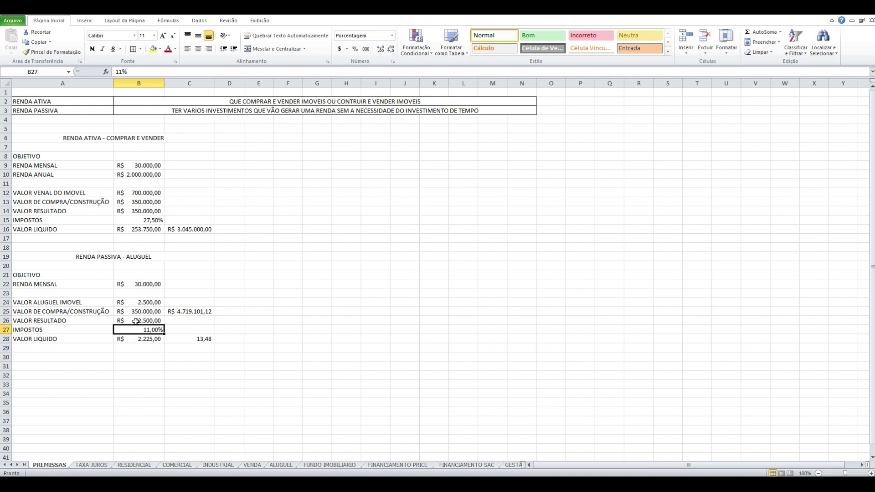
left_click(205, 339)
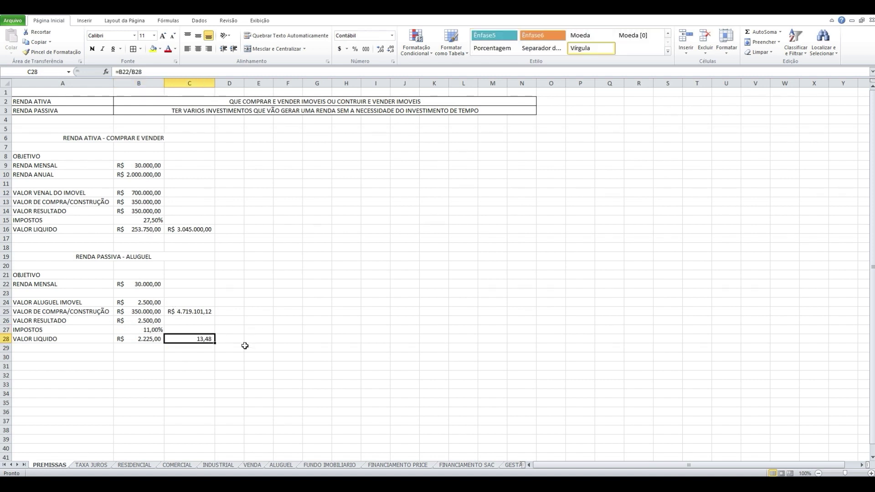
Step: Apply all borders to the RENDA PASSIVA block A19:C28 and the RENDA ATIVA block A6:C16
left_click_drag(68, 257, 75, 337)
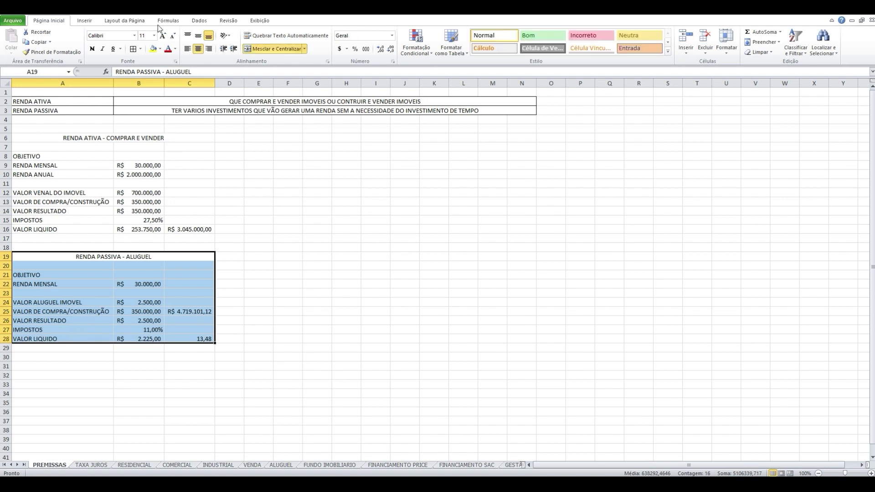
left_click(133, 49)
left_click(246, 248)
left_click_drag(121, 138, 195, 229)
left_click(133, 49)
left_click(236, 182)
left_click(288, 239)
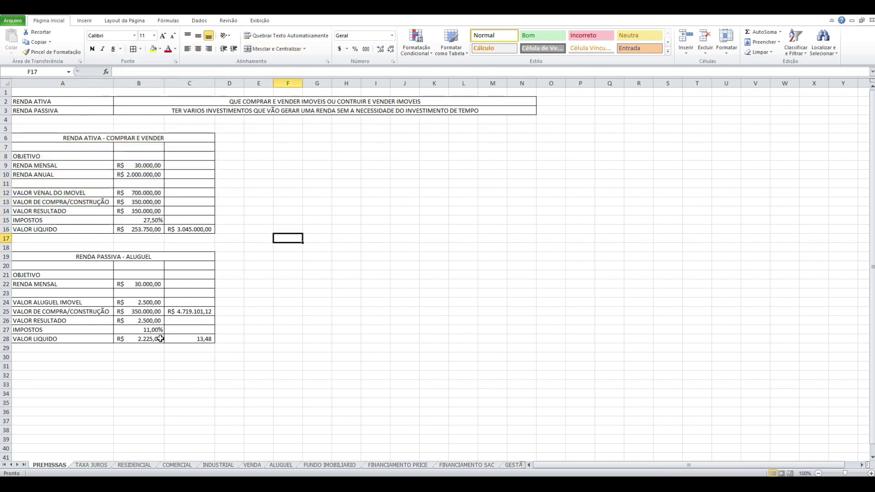
left_click(192, 312)
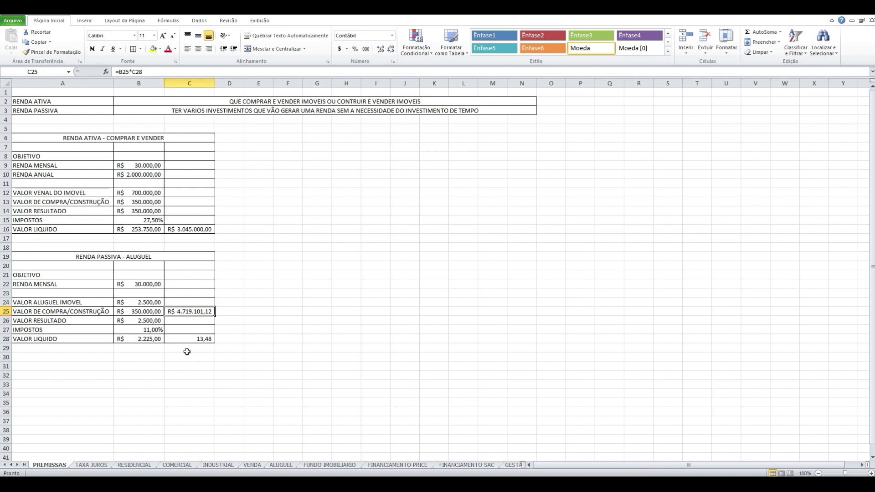
left_click(149, 201)
key("Up")
key("Right")
key("Right")
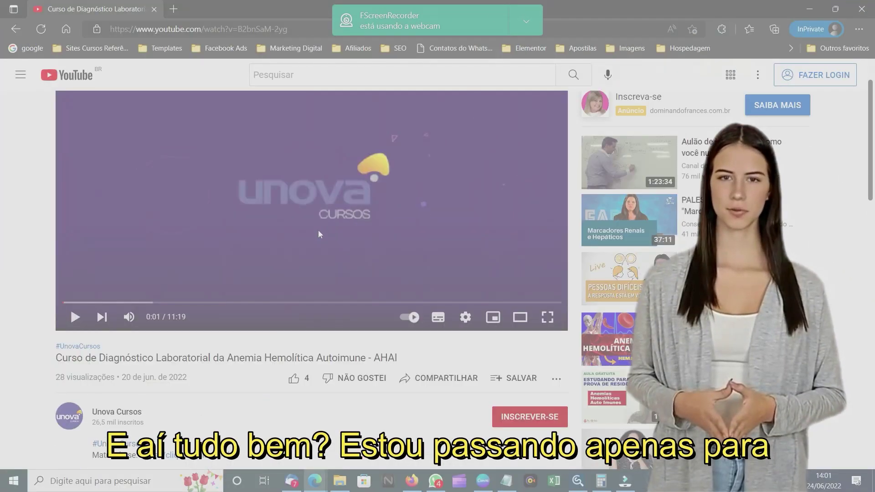
Step: Switch to the YouTube course video in the browser, play it briefly, mute it and pause it
left_click(75, 316)
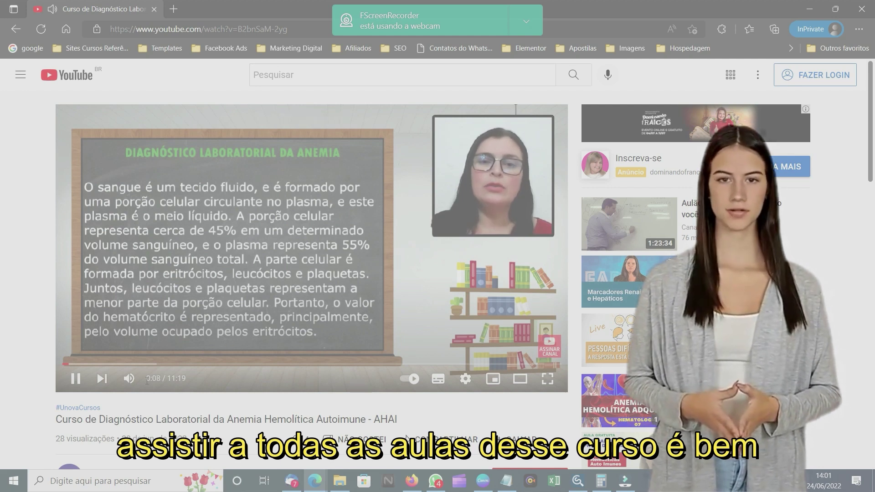
left_click(129, 378)
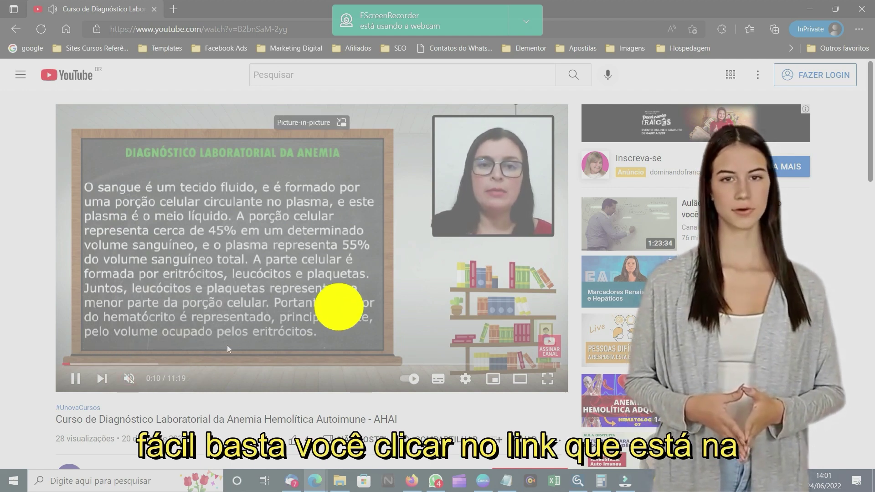
left_click(75, 379)
Step: Open the enrollment link from the video description and hide the webcam notification
scroll(269, 350, "down", 3)
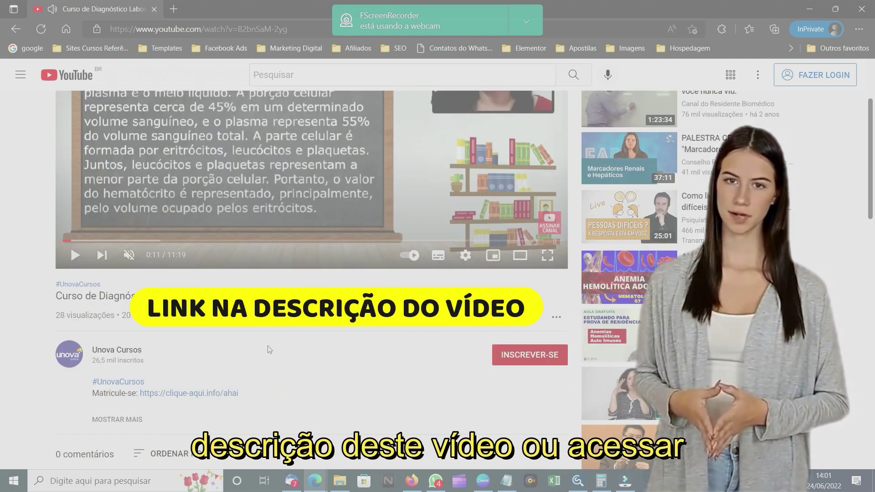
left_click(187, 393)
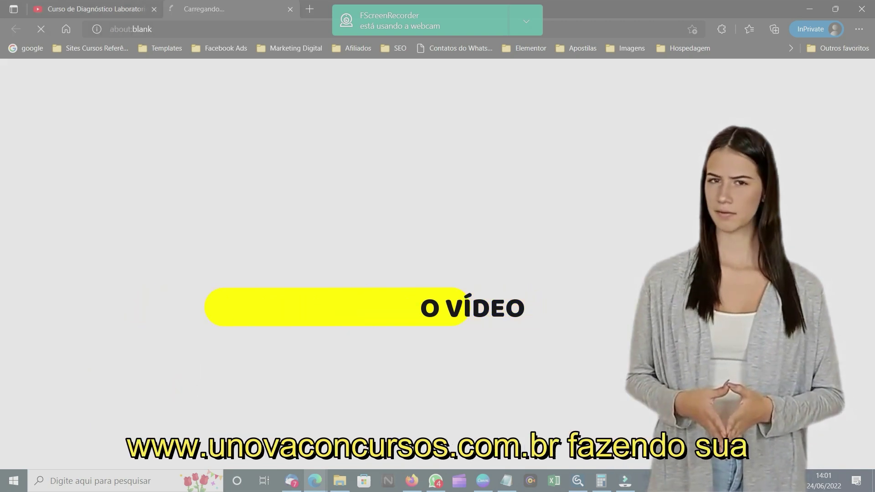
left_click(526, 21)
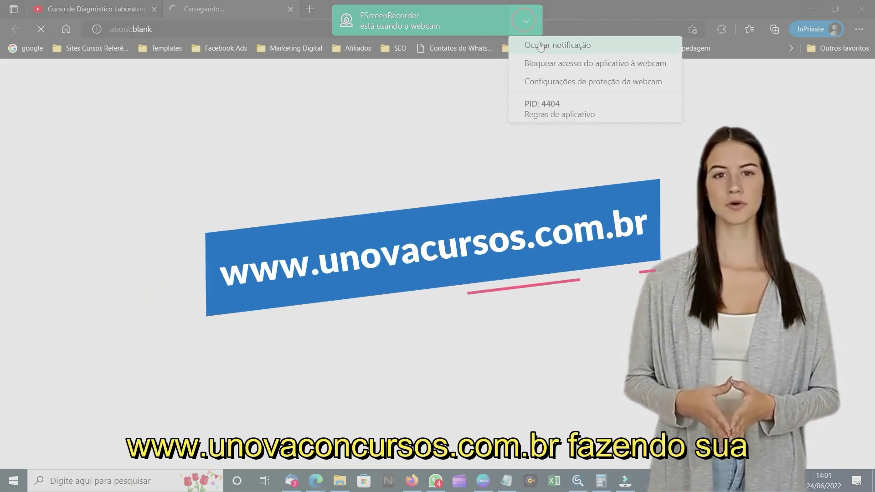
left_click(541, 45)
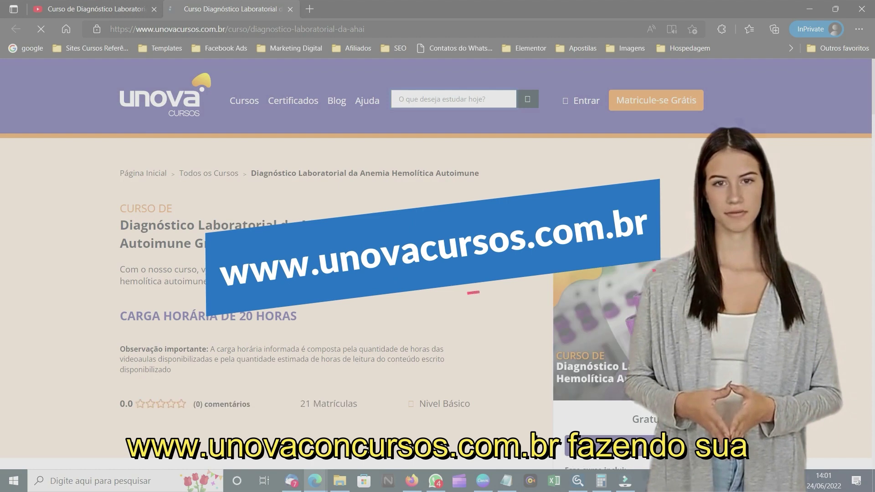
Step: Start enrollment in the free Diagnóstico Laboratorial da Anemia Hemolítica Autoimune course and accept the cookie notice
scroll(568, 378, "down", 5)
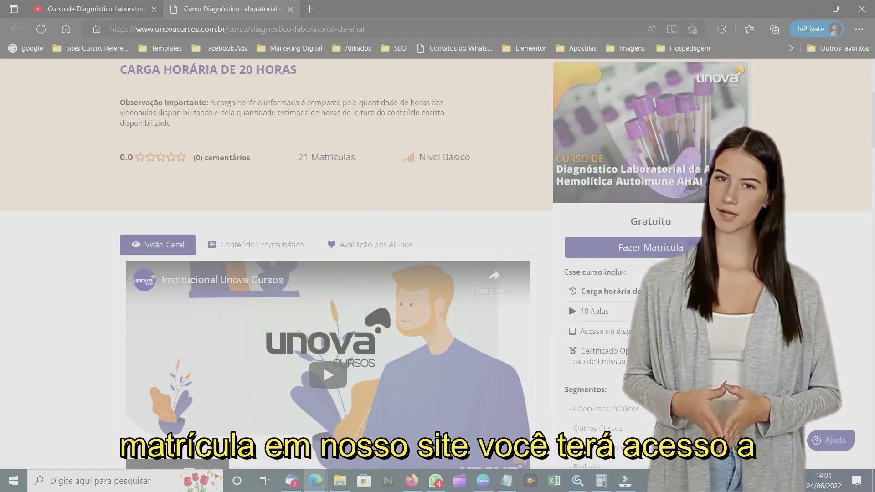
left_click(657, 251)
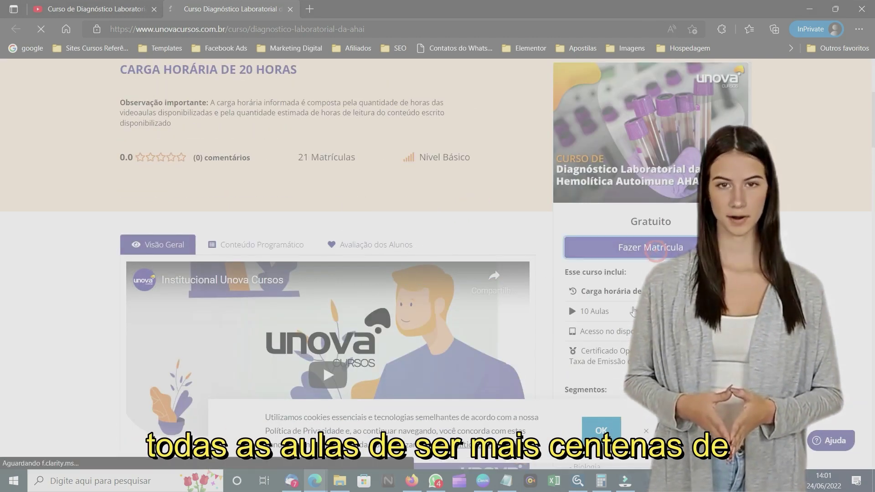
left_click(608, 428)
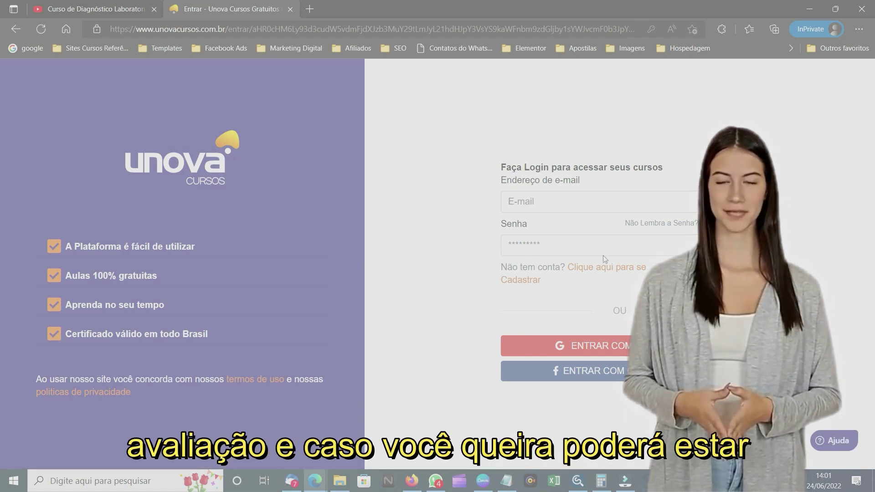
Step: Return from the login page to the Unova Cursos home page and look over its course categories
left_click(204, 168)
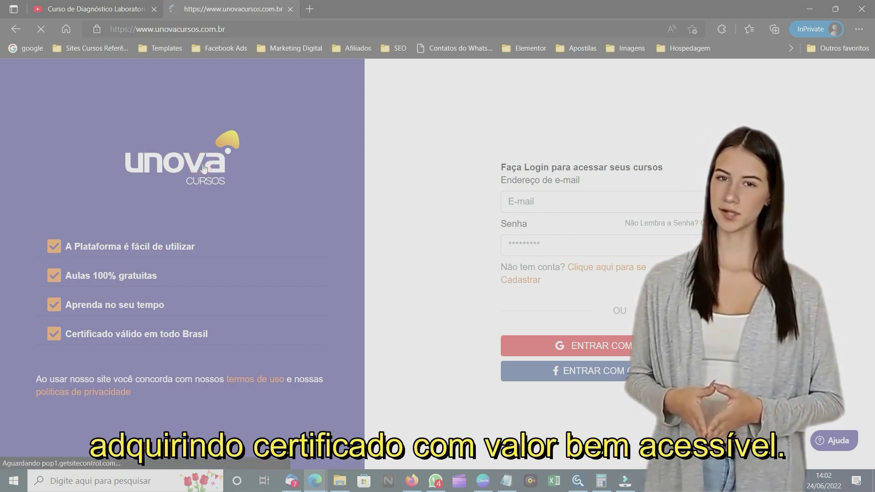
scroll(327, 202, "down", 3)
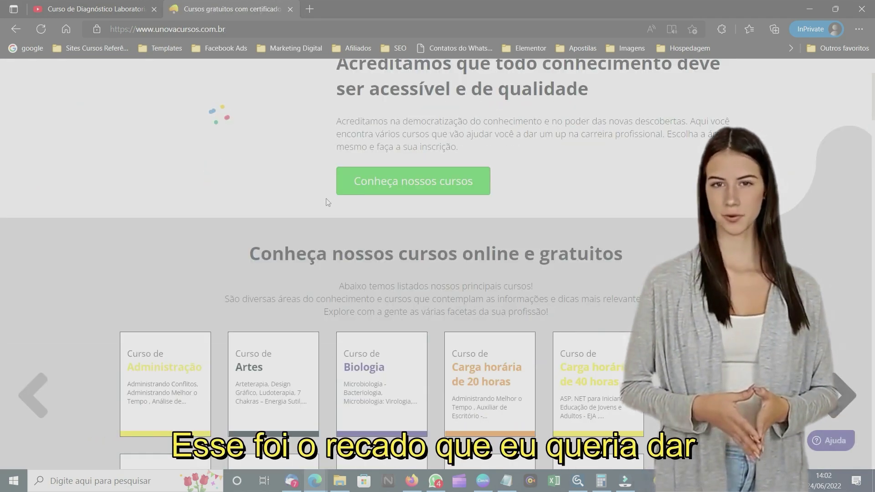
scroll(326, 198, "down", 2)
scroll(326, 199, "up", 5)
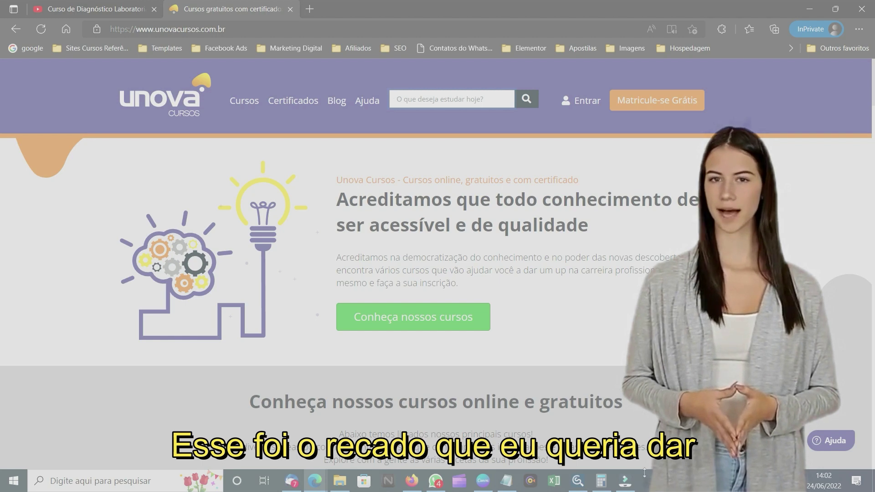
mouse_move(633, 486)
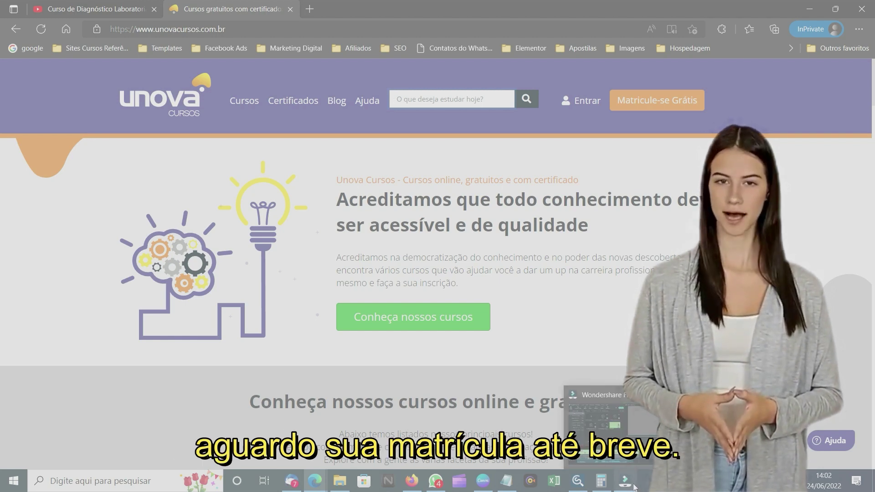